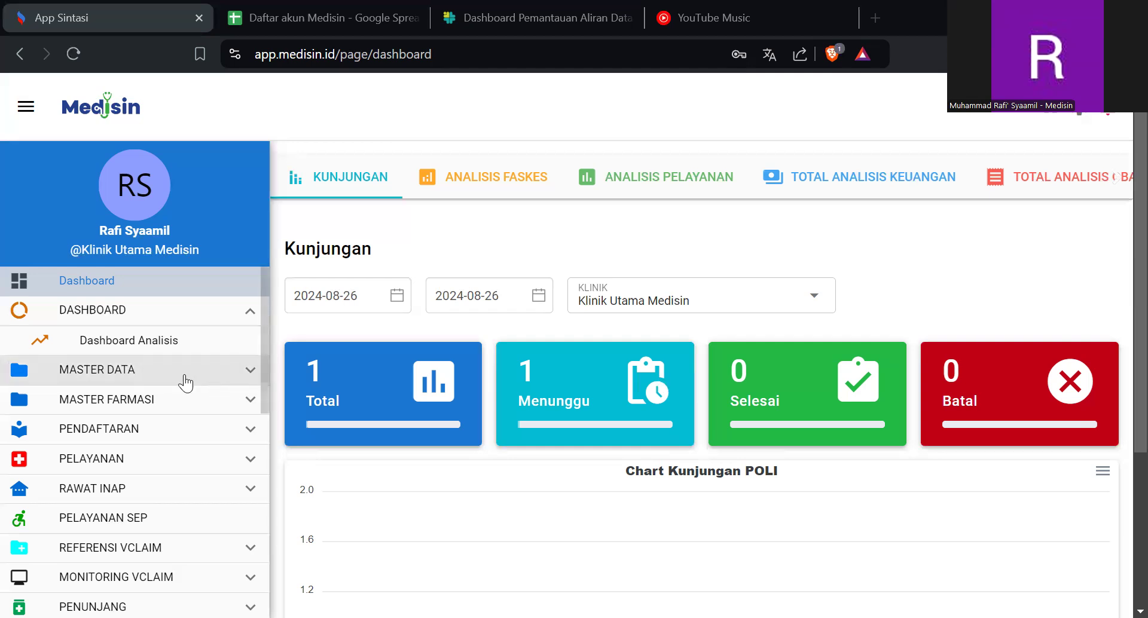
- Look through the MASTER DATA entries and open the POLI master list
left_click(186, 383)
scroll(186, 383, "down", 1)
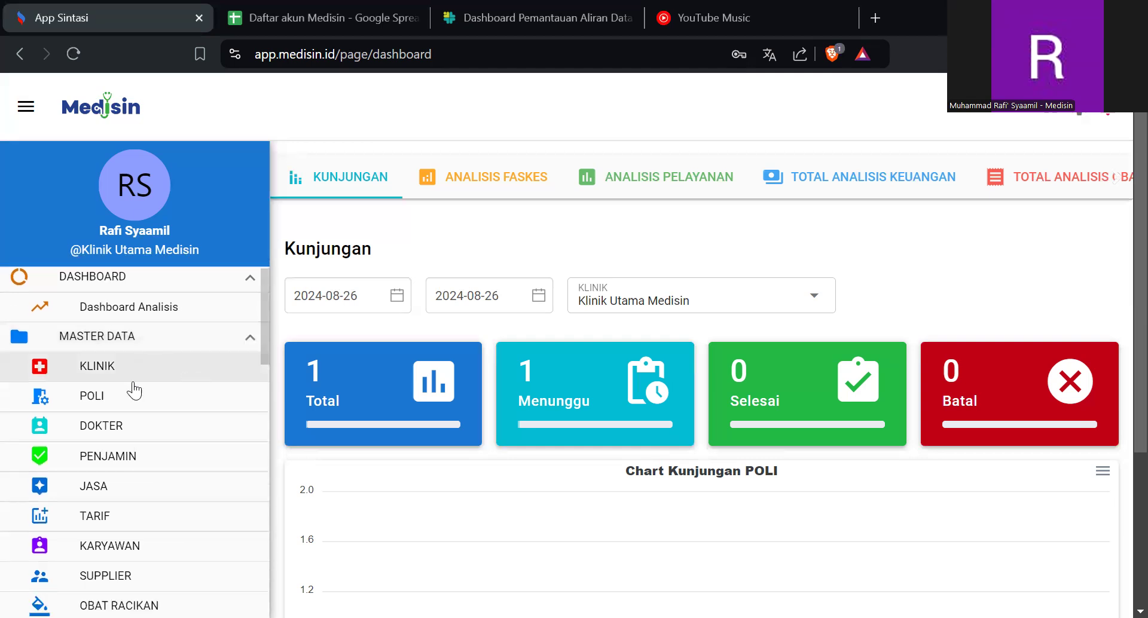
scroll(133, 388, "down", 1)
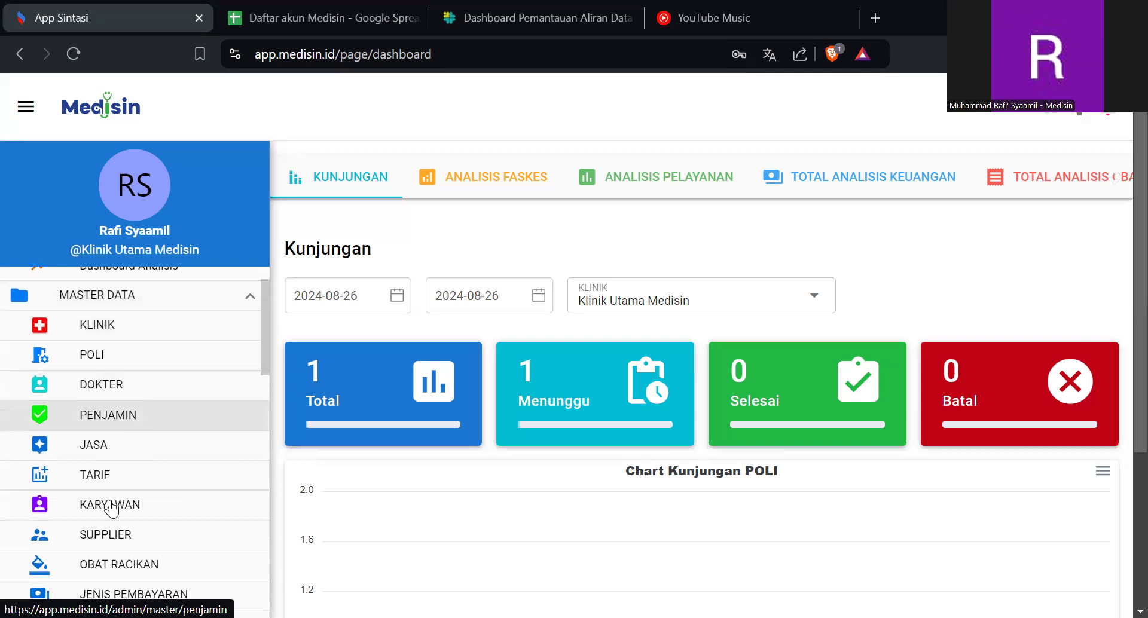
scroll(110, 506, "up", 2)
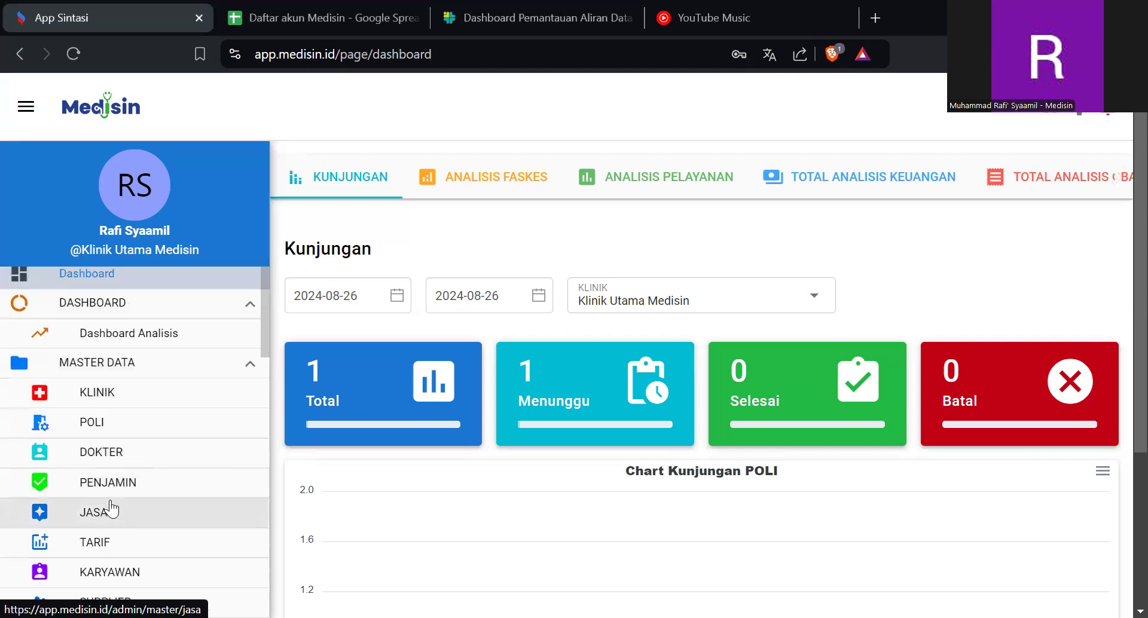
left_click(135, 442)
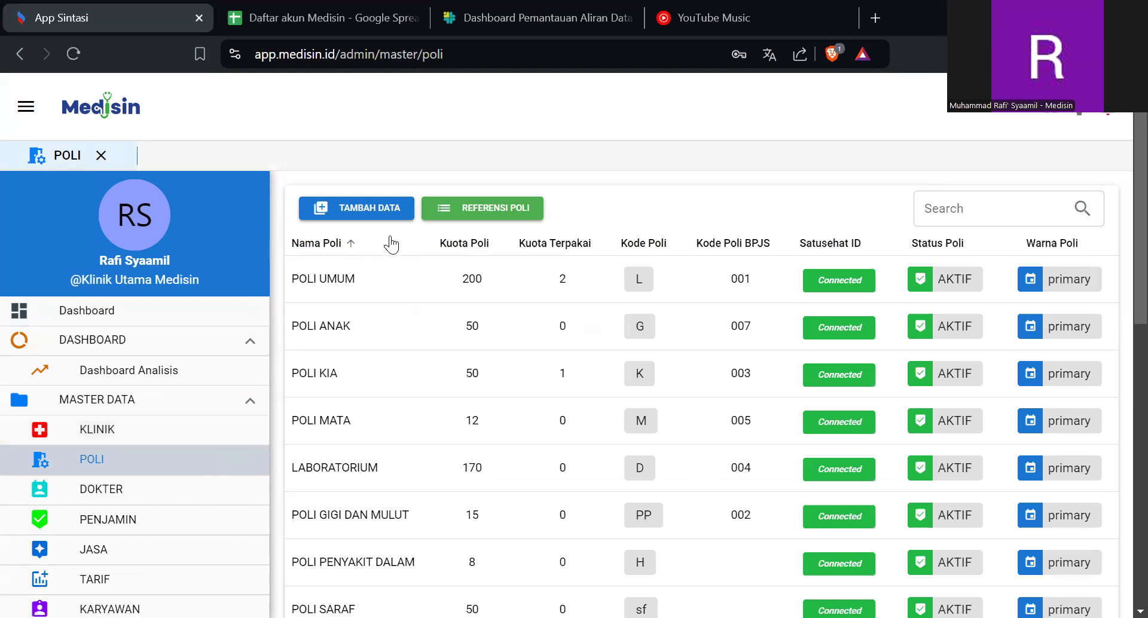
- Fill in a new poli entry named POLI UMUM with code U, then cancel it
left_click(383, 214)
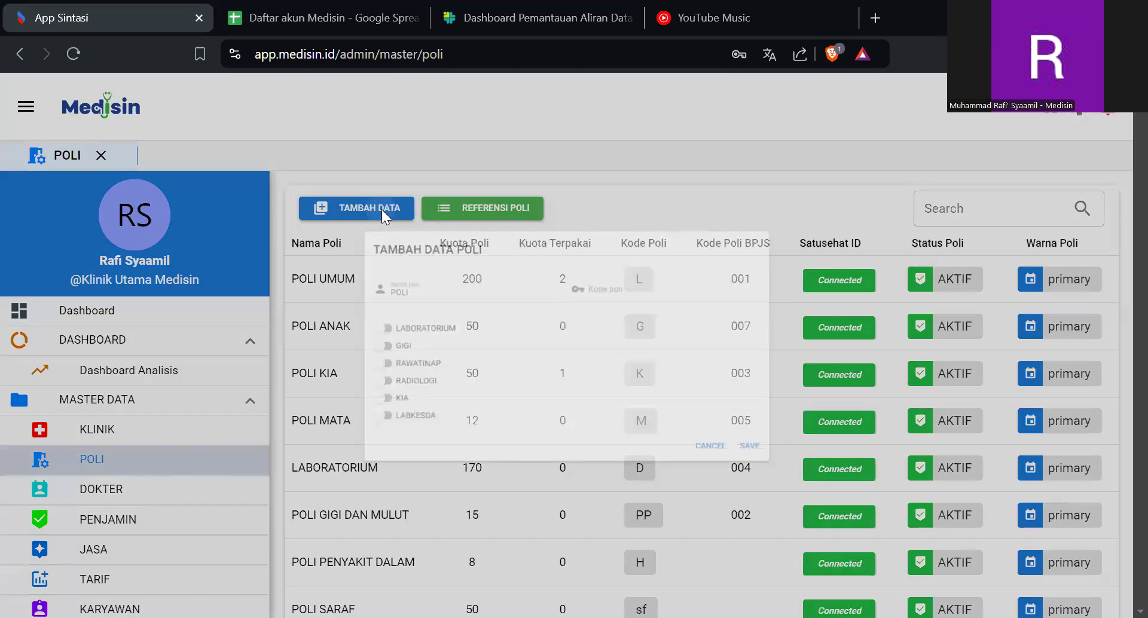
left_click(367, 261)
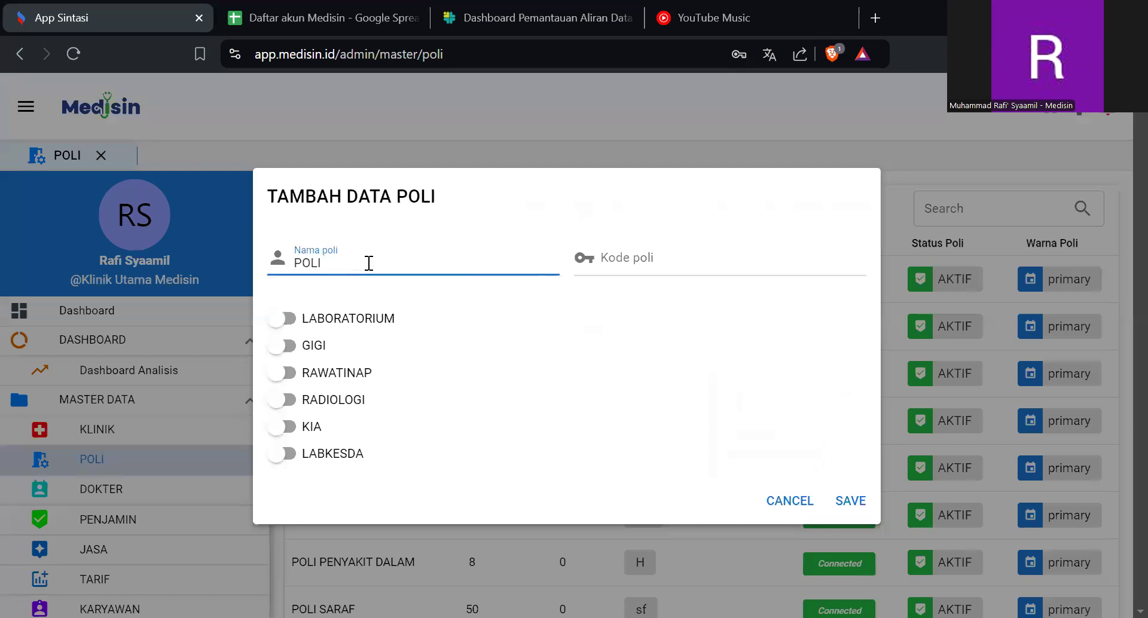
type("UMUM")
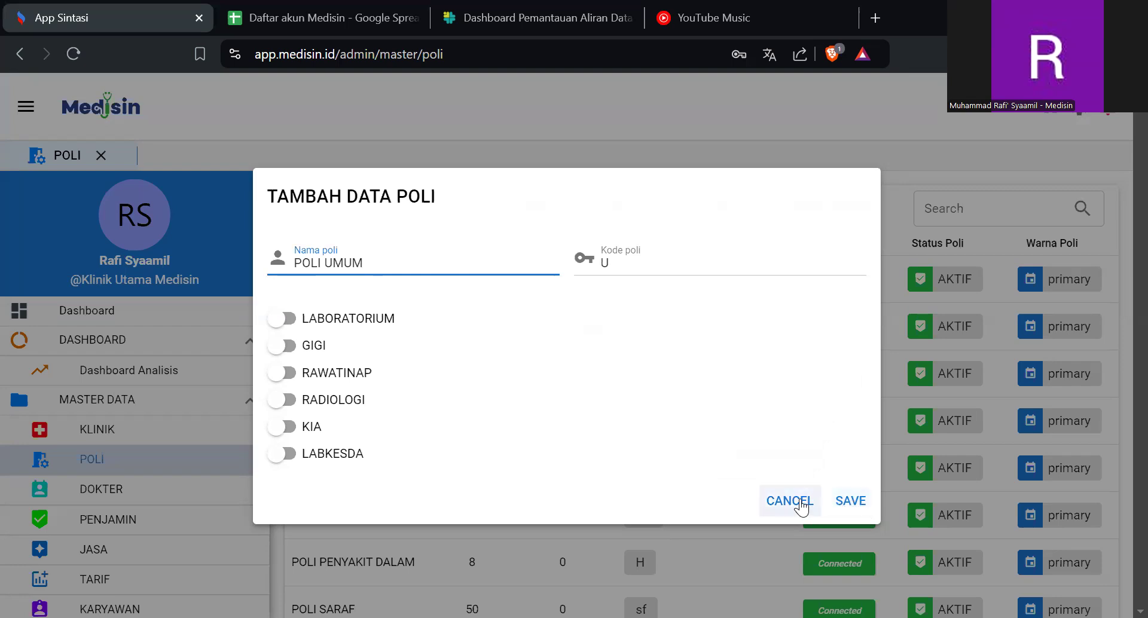
left_click(801, 505)
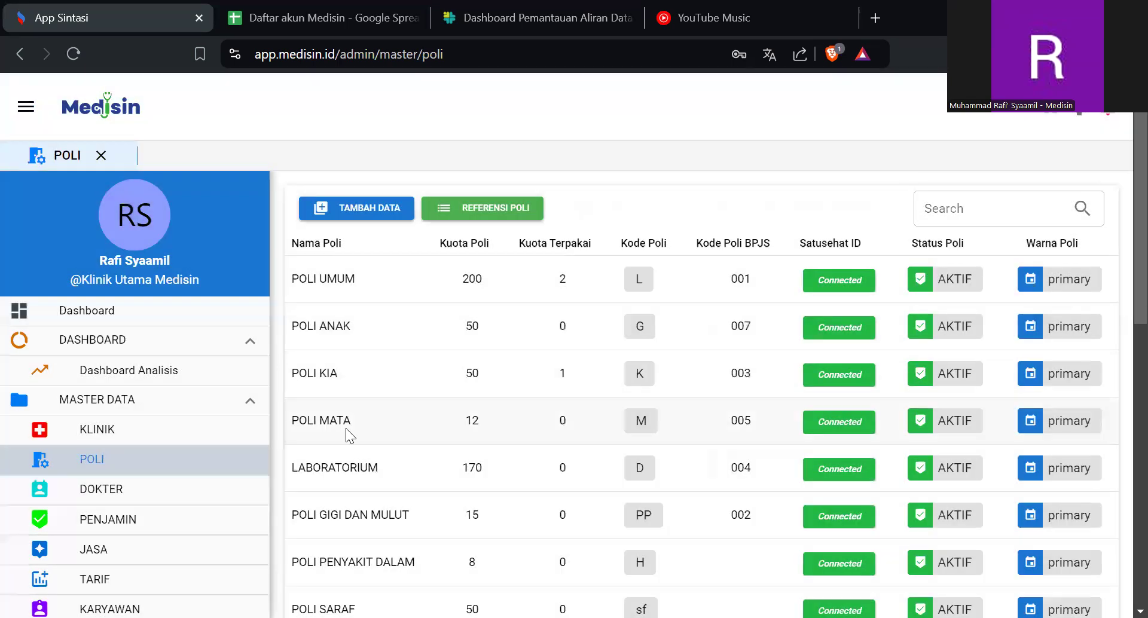
- Review the poli list and the new poli form, closing the form without saving
scroll(349, 435, "down", 3)
scroll(350, 436, "up", 3)
left_click(361, 214)
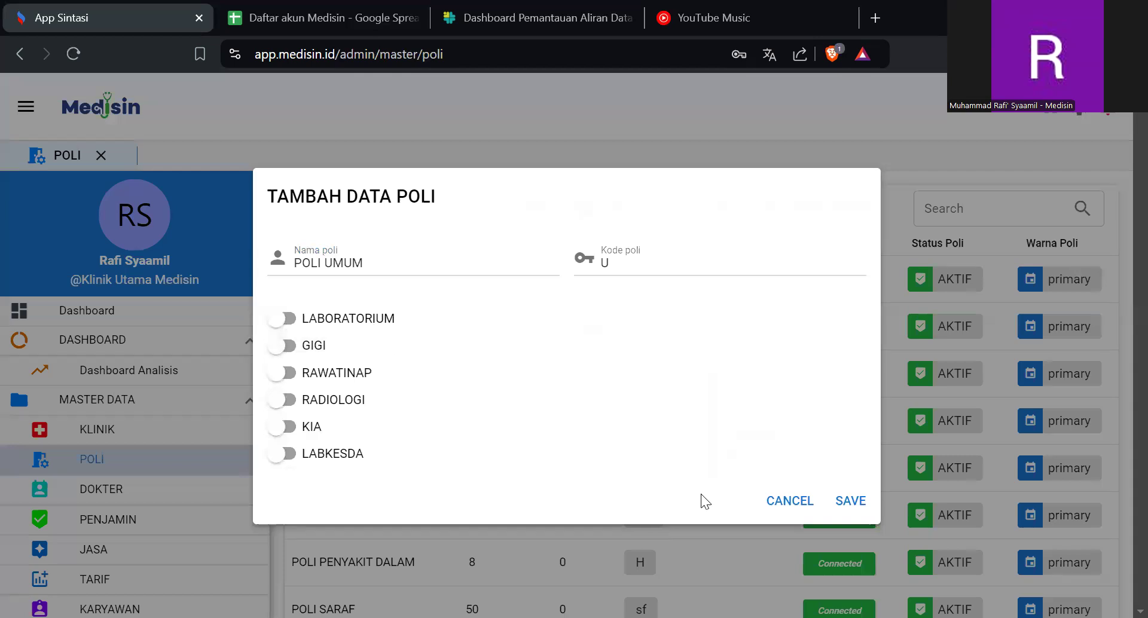
left_click(774, 514)
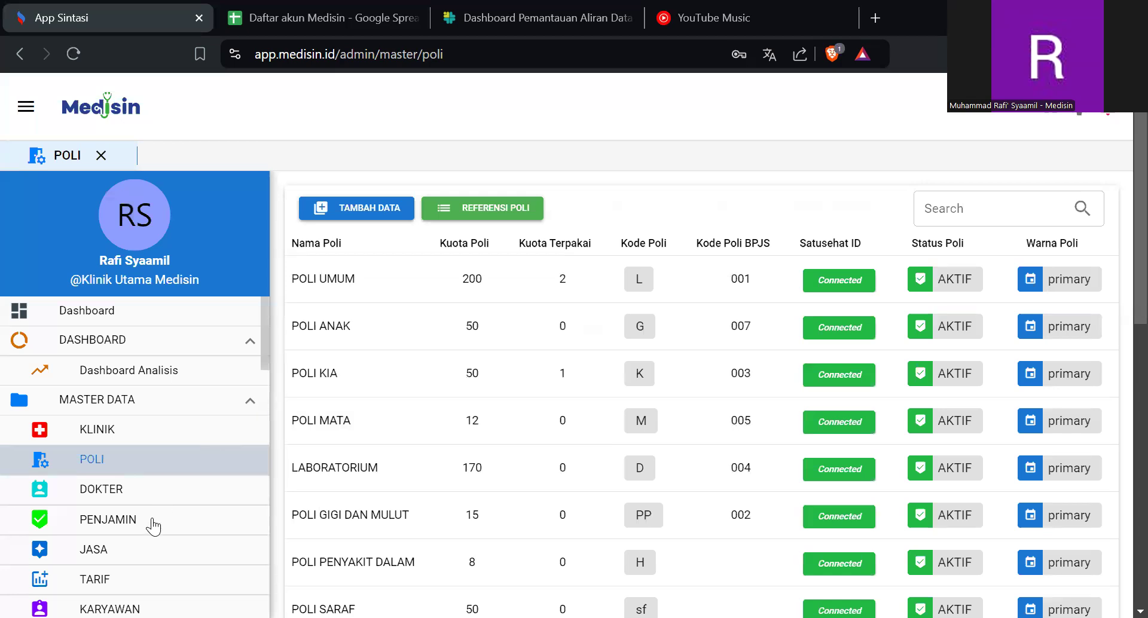
- Open the PENJAMIN list and view the name and fee fields of a new entry, leaving it unsaved
left_click(151, 521)
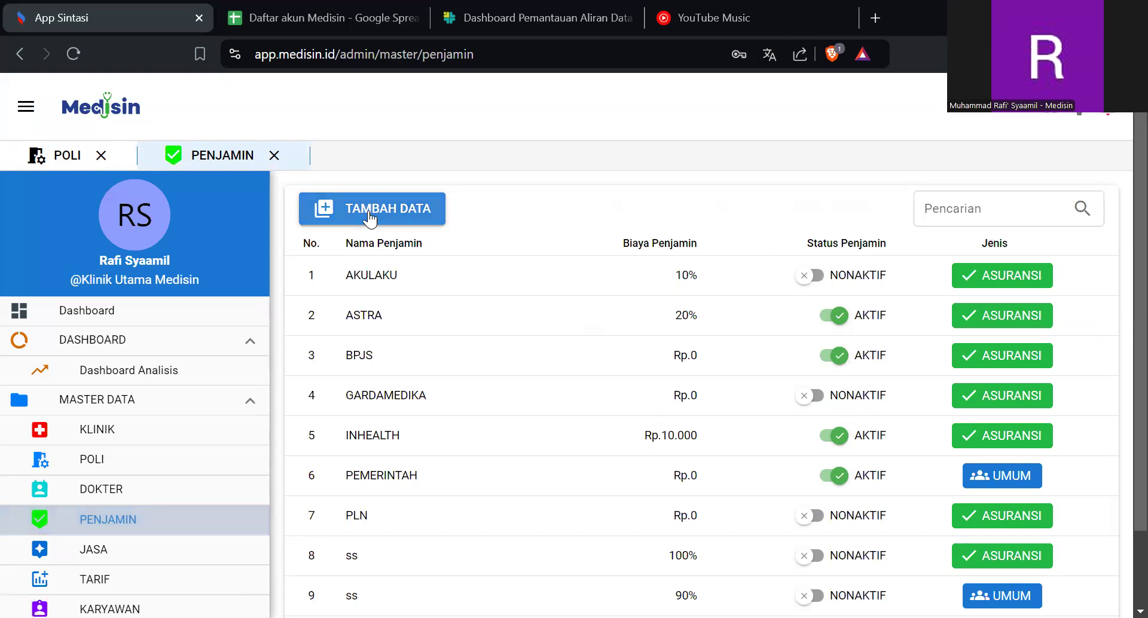
left_click(369, 210)
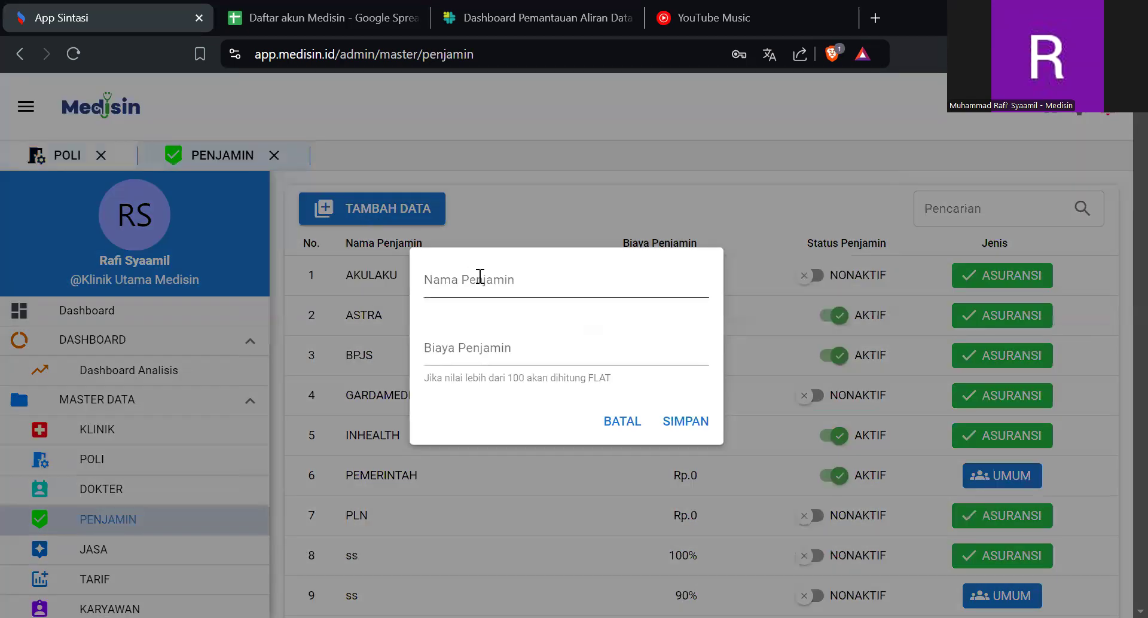
left_click(479, 277)
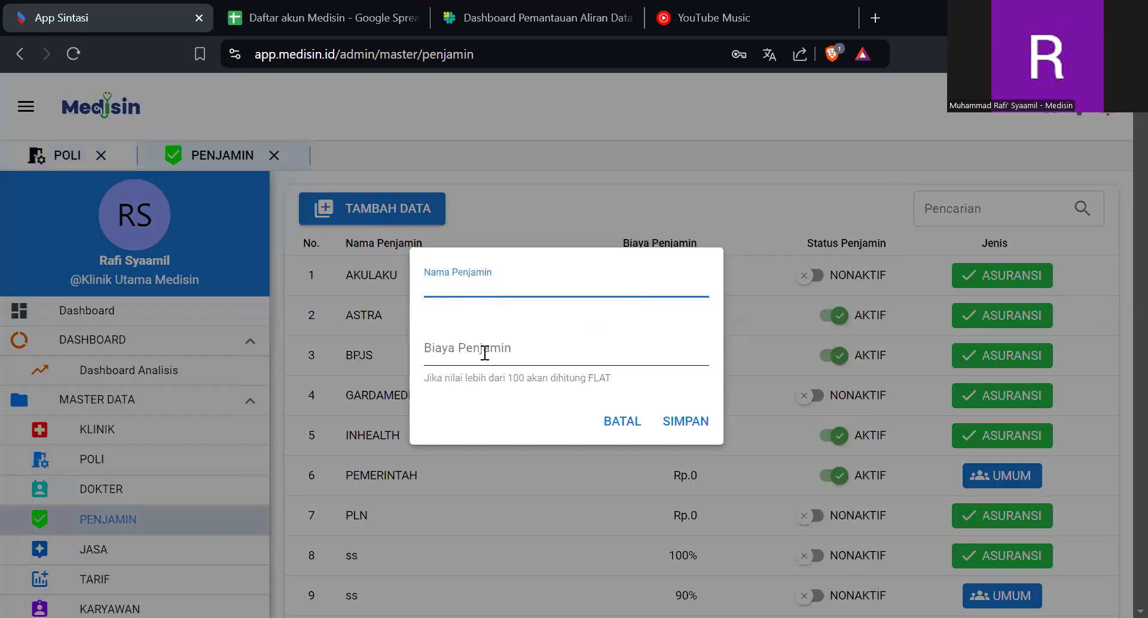
left_click(485, 354)
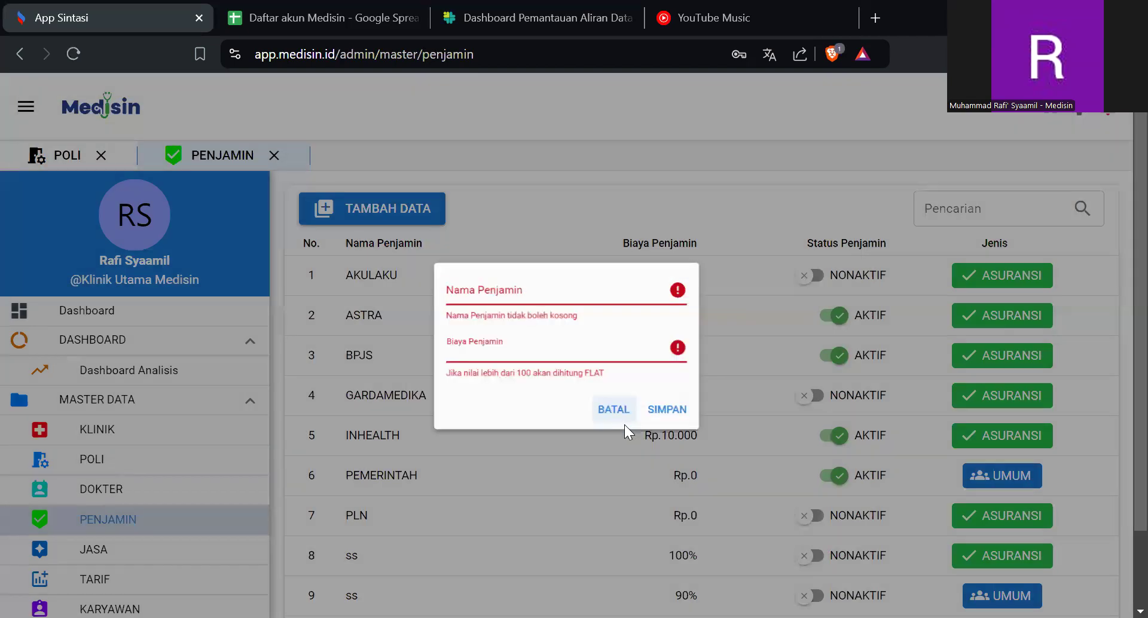
left_click(621, 426)
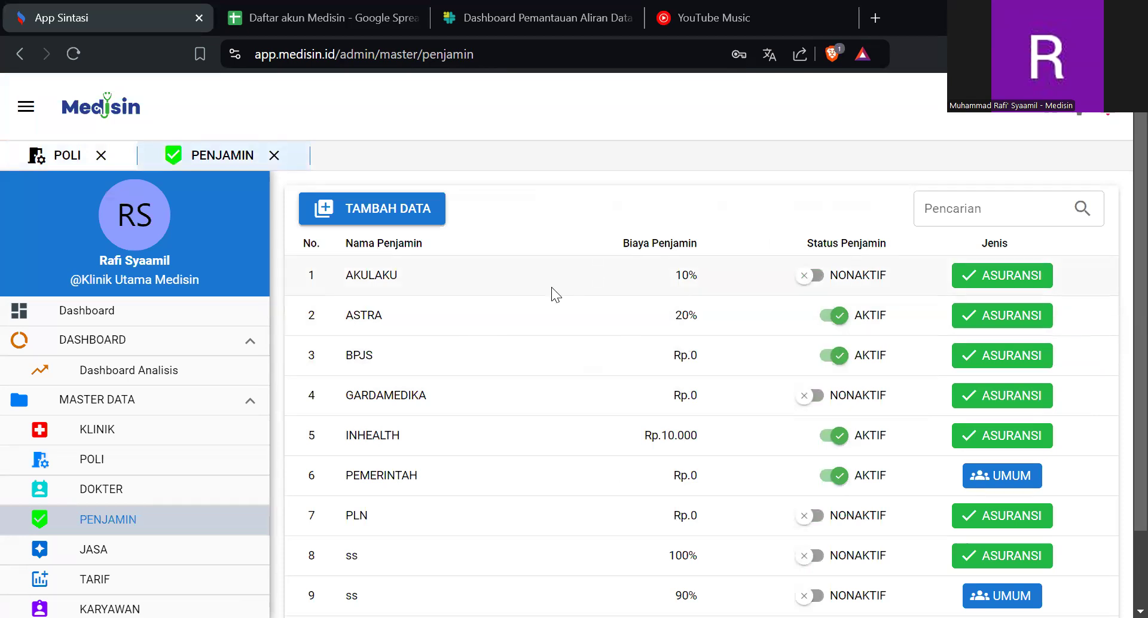
- View the inline editors for the AKULAKU penjamin's name and fee without changing either value
left_click(388, 275)
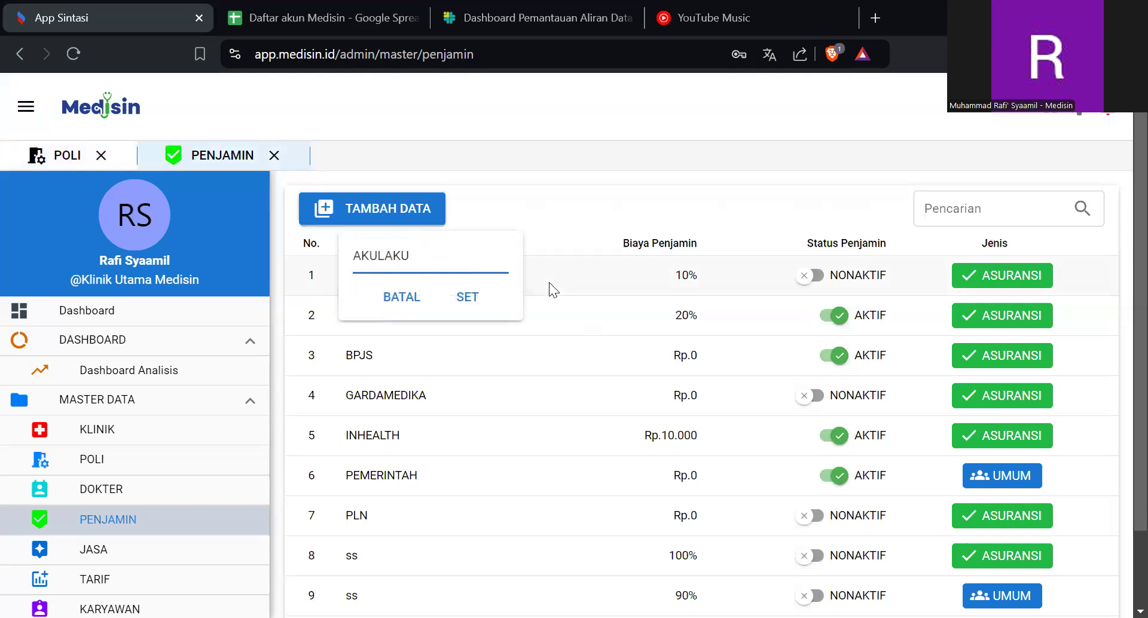
left_click(680, 292)
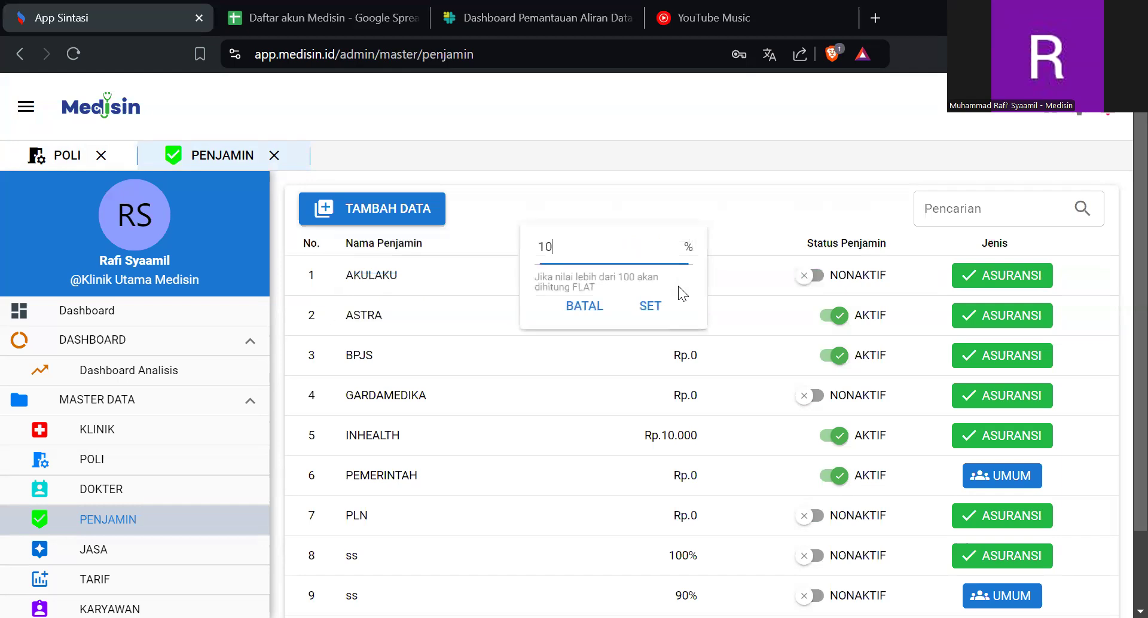
key("Return")
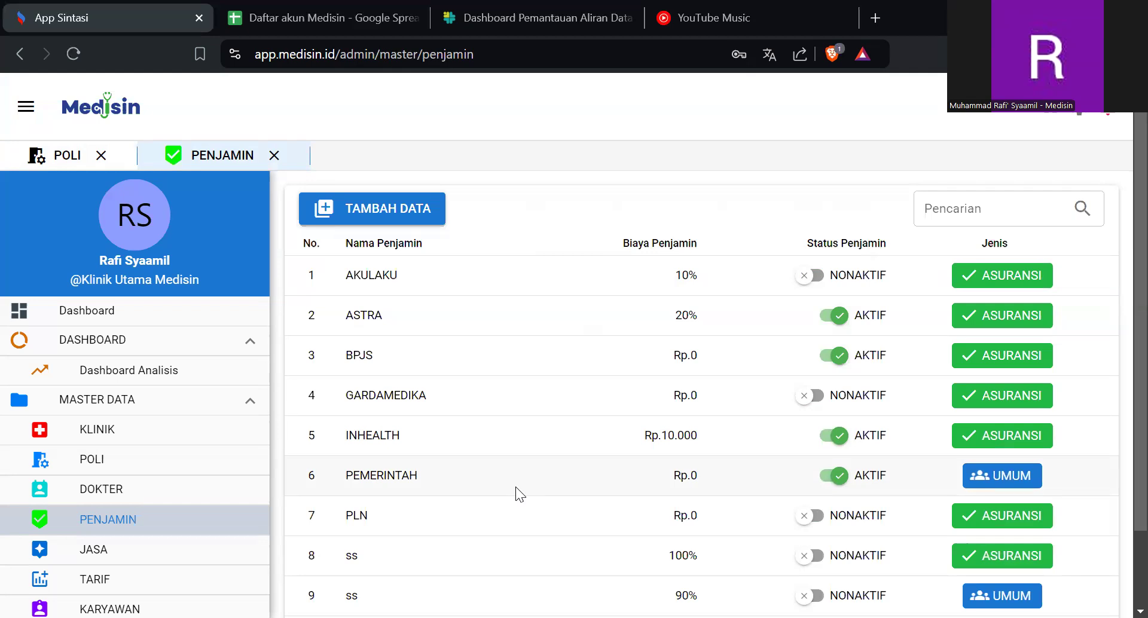
- Open the TARIF list and examine the name, category, poli and price fields of a new tariff entry
scroll(201, 485, "down", 1)
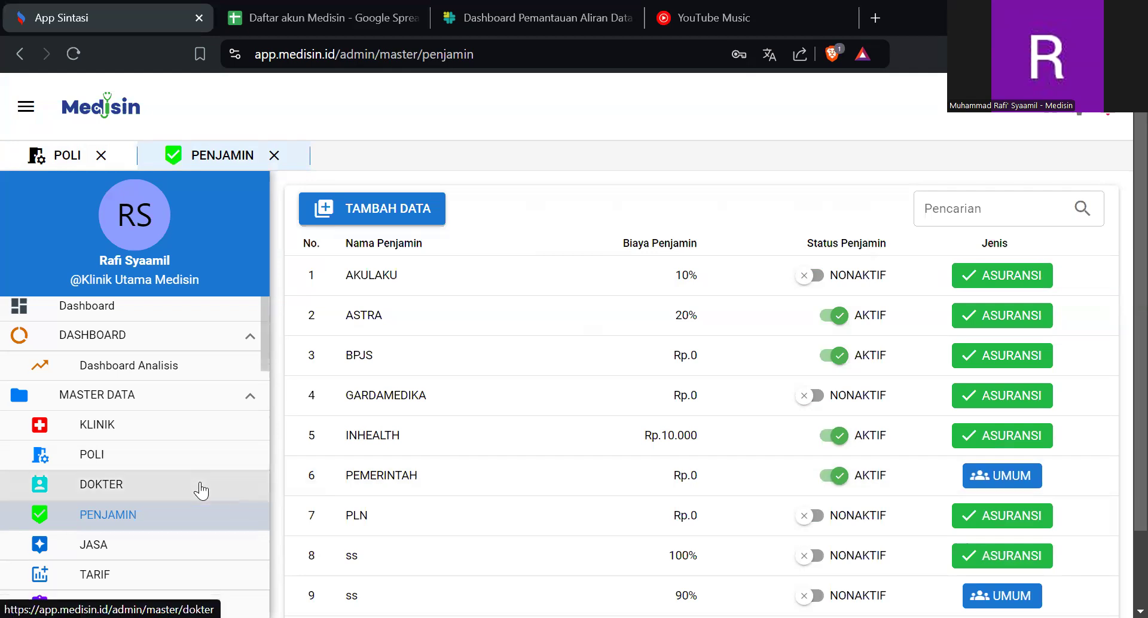
scroll(201, 490, "down", 3)
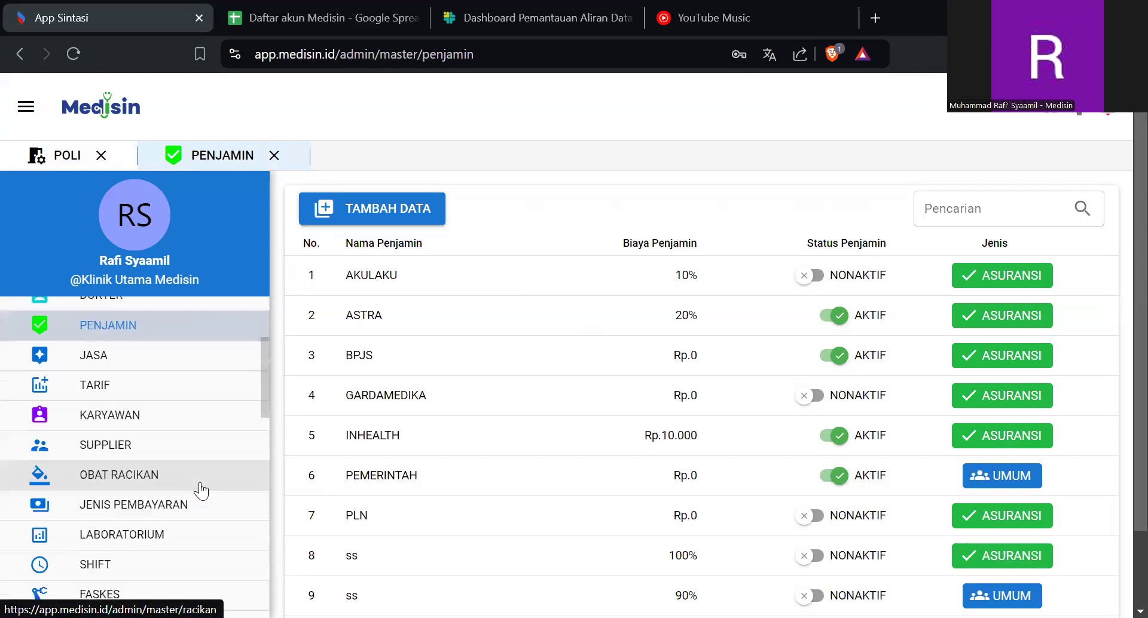
left_click(181, 394)
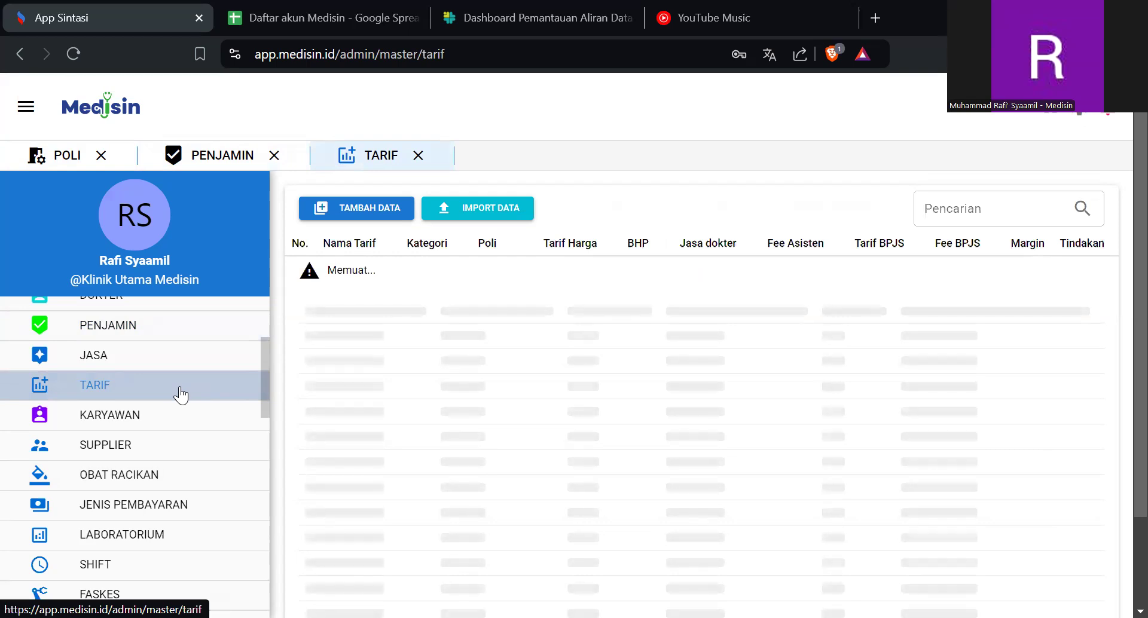
left_click(353, 218)
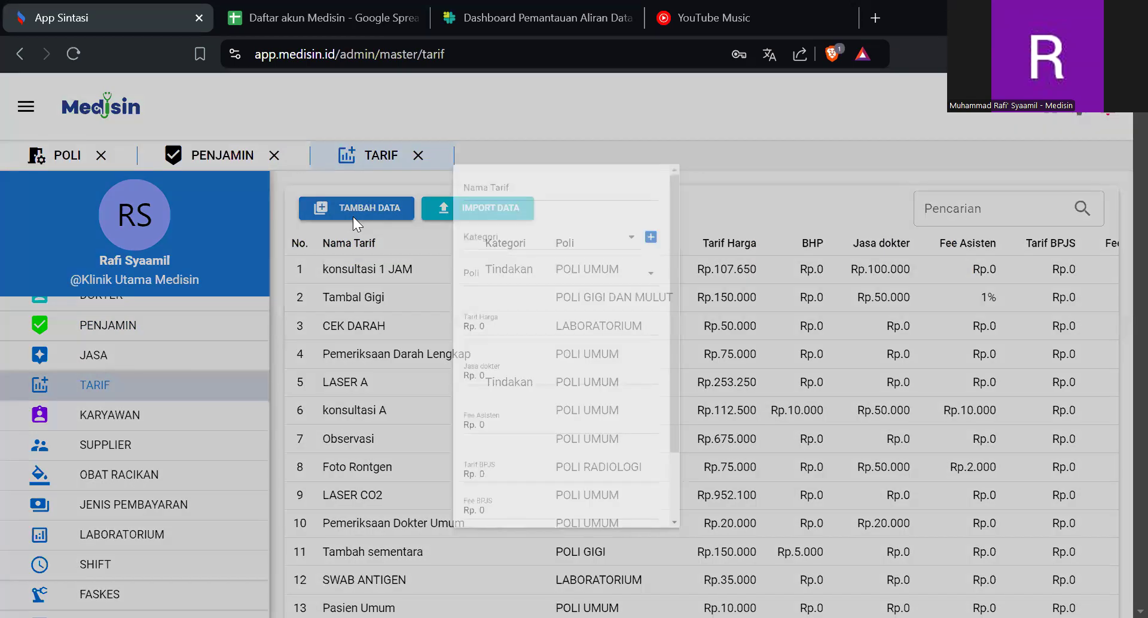
left_click(624, 137)
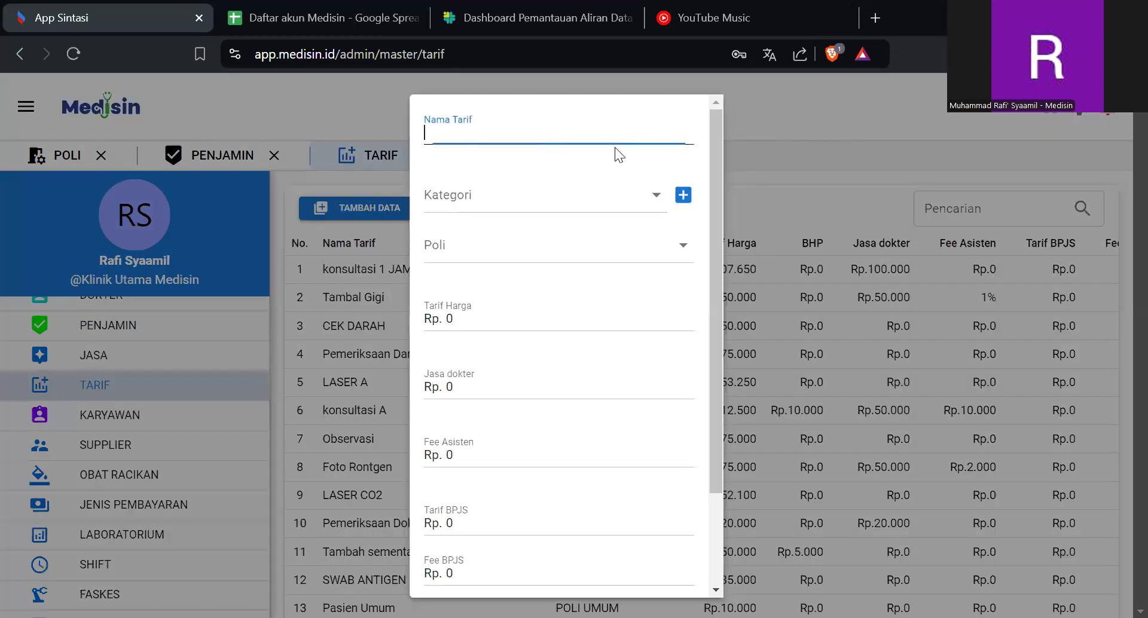
left_click(580, 199)
left_click(579, 202)
left_click(565, 247)
left_click(564, 246)
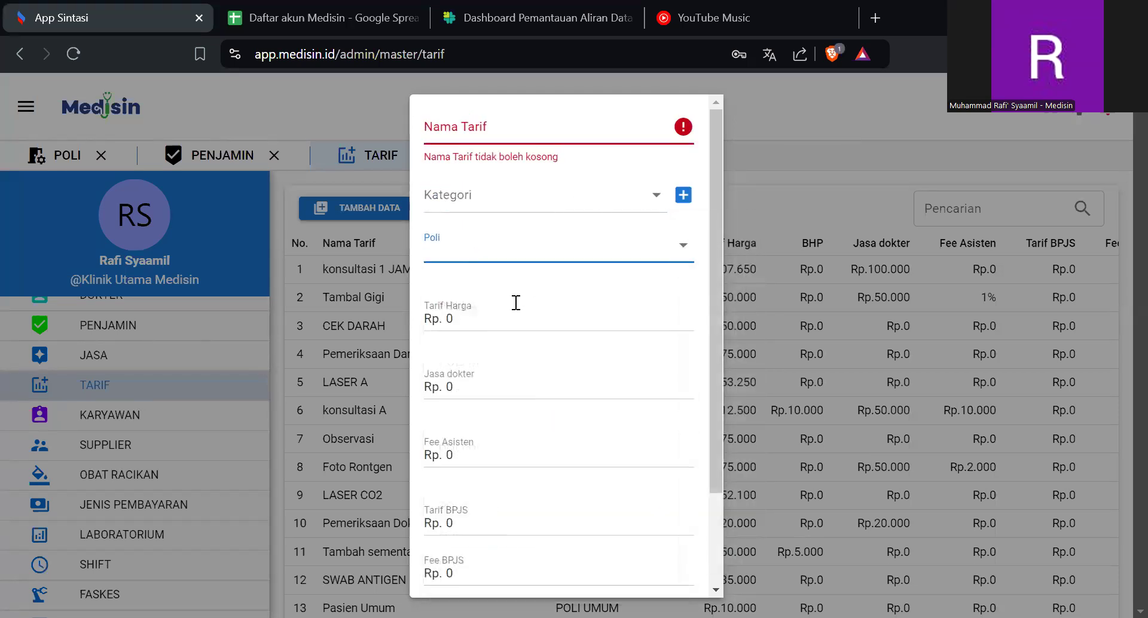
left_click(484, 321)
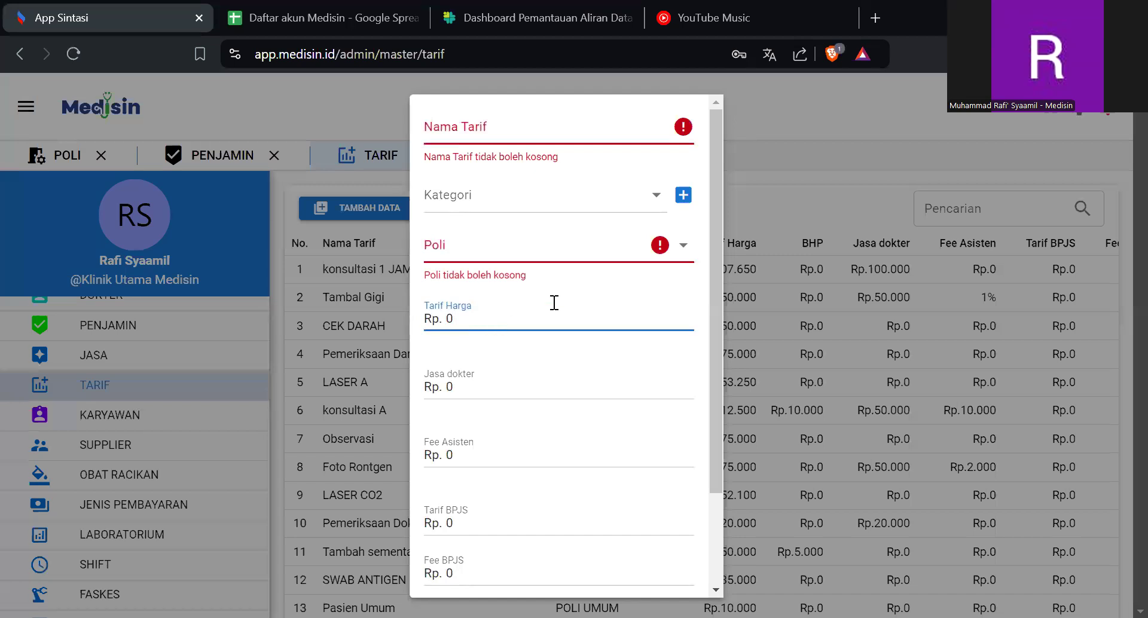
- Examine the tariff category choices and the full category list in the add-category form, then cancel that form
left_click(520, 207)
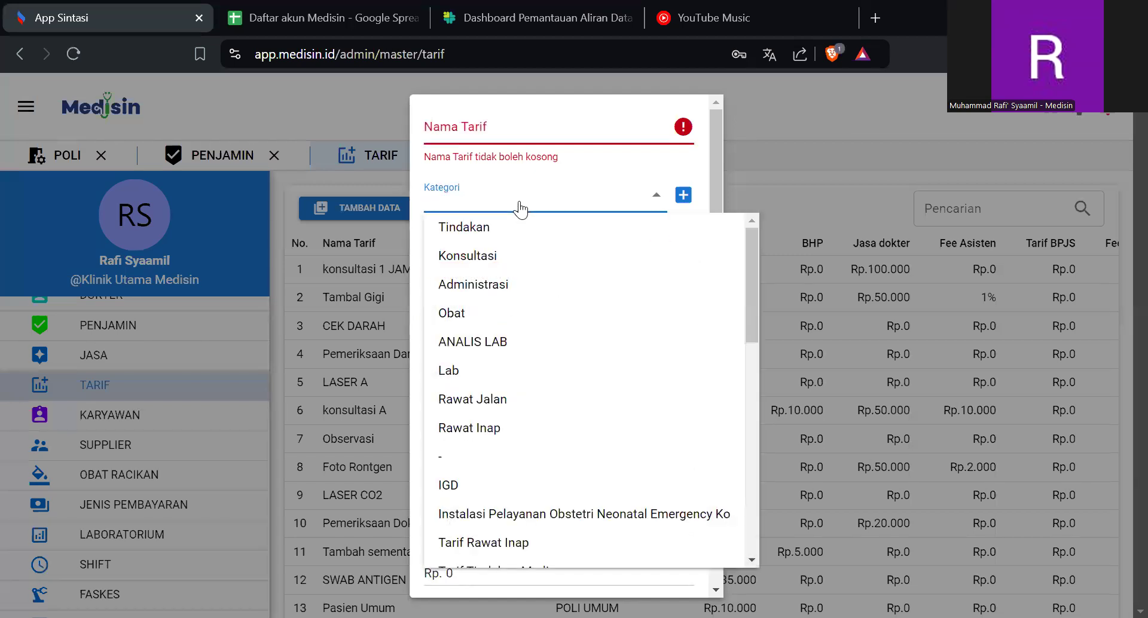
left_click(685, 197)
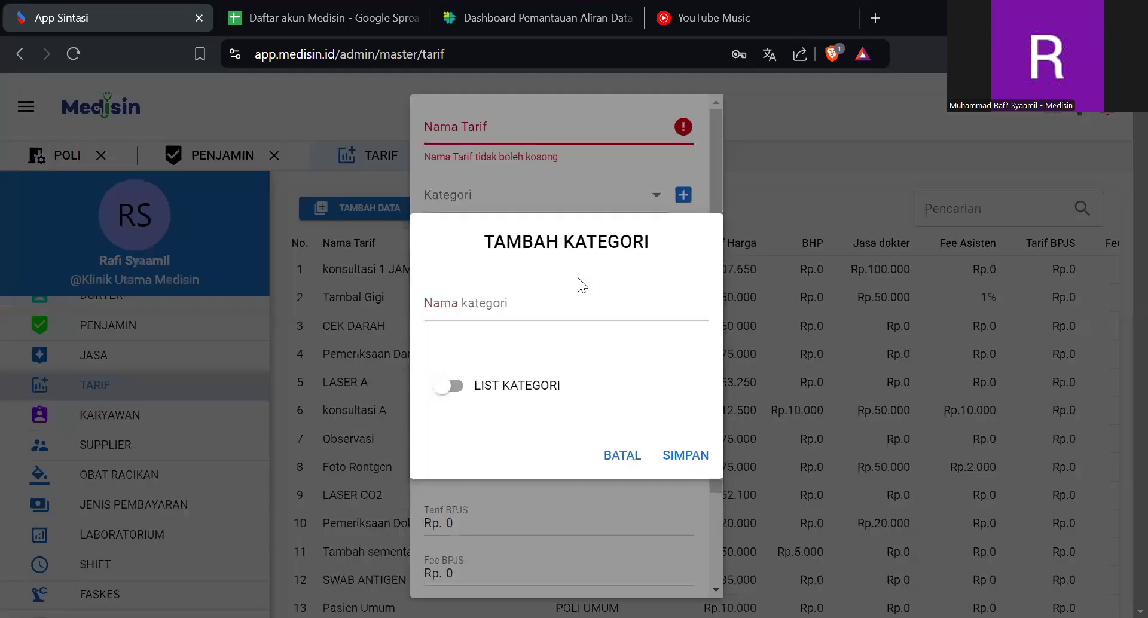
left_click(545, 307)
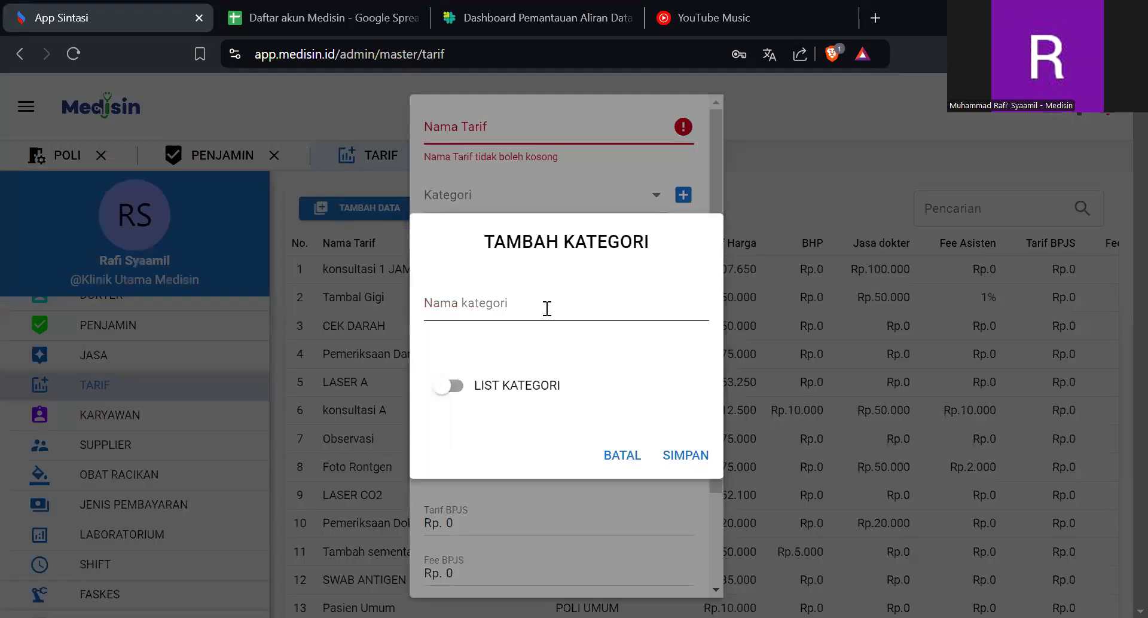
left_click(453, 390)
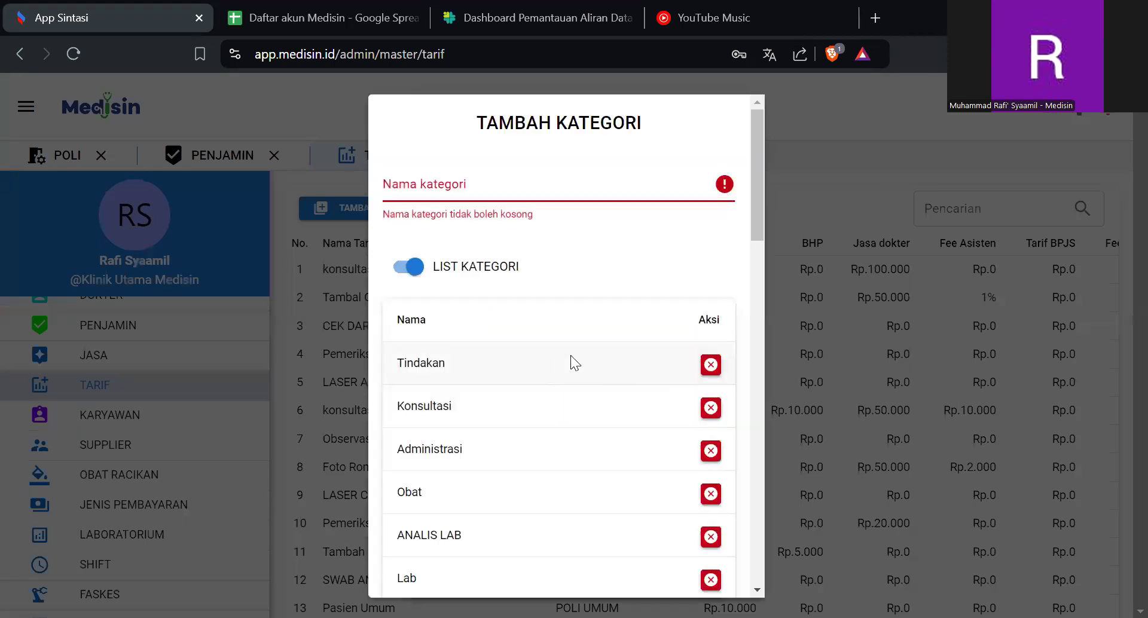
scroll(570, 355, "down", 10)
scroll(570, 357, "down", 4)
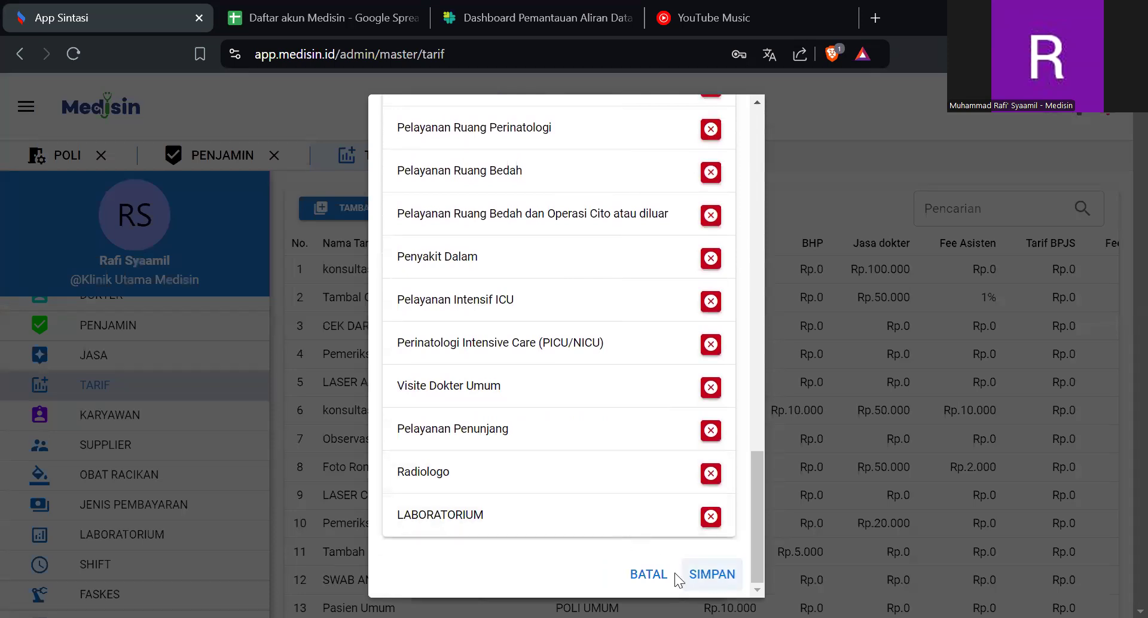
left_click(653, 576)
- Review the remaining price and fee fields of the new tariff form and close it without saving
left_click(511, 307)
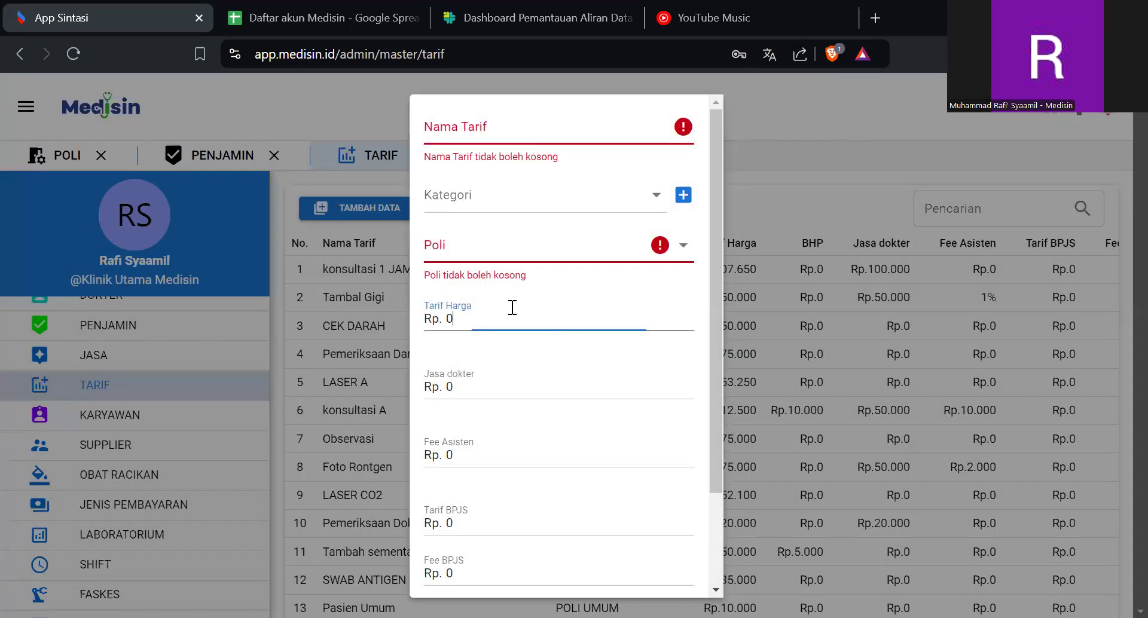
scroll(483, 337, "down", 2)
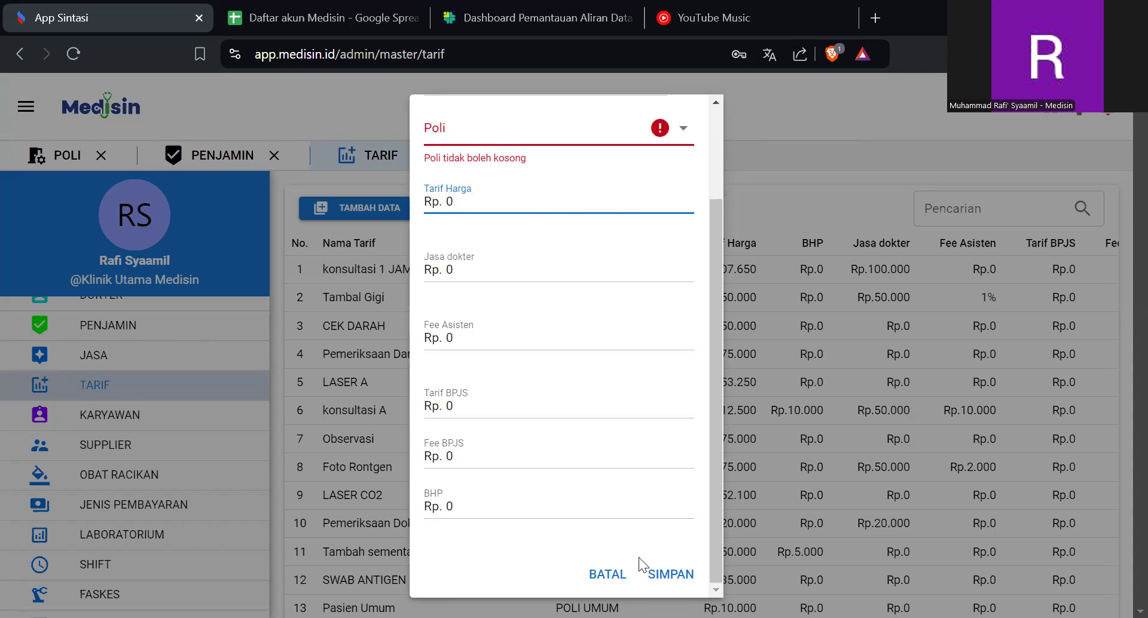
left_click(619, 574)
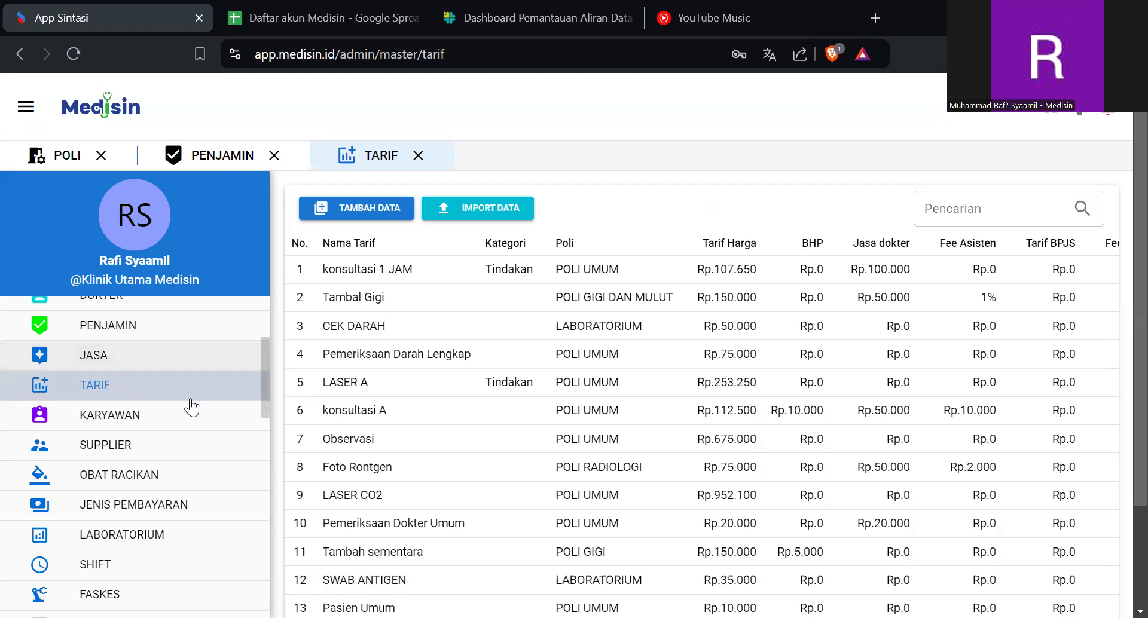
- Open the KARYAWAN list and examine the full name, email, username and password fields of a new employee entry
left_click(175, 428)
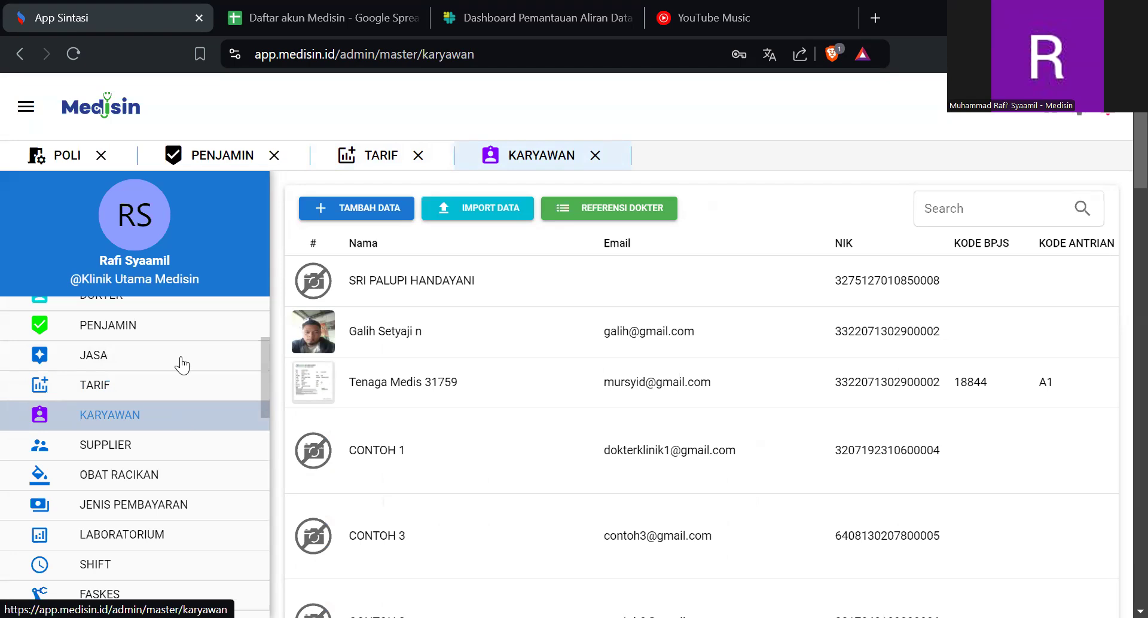
left_click(360, 207)
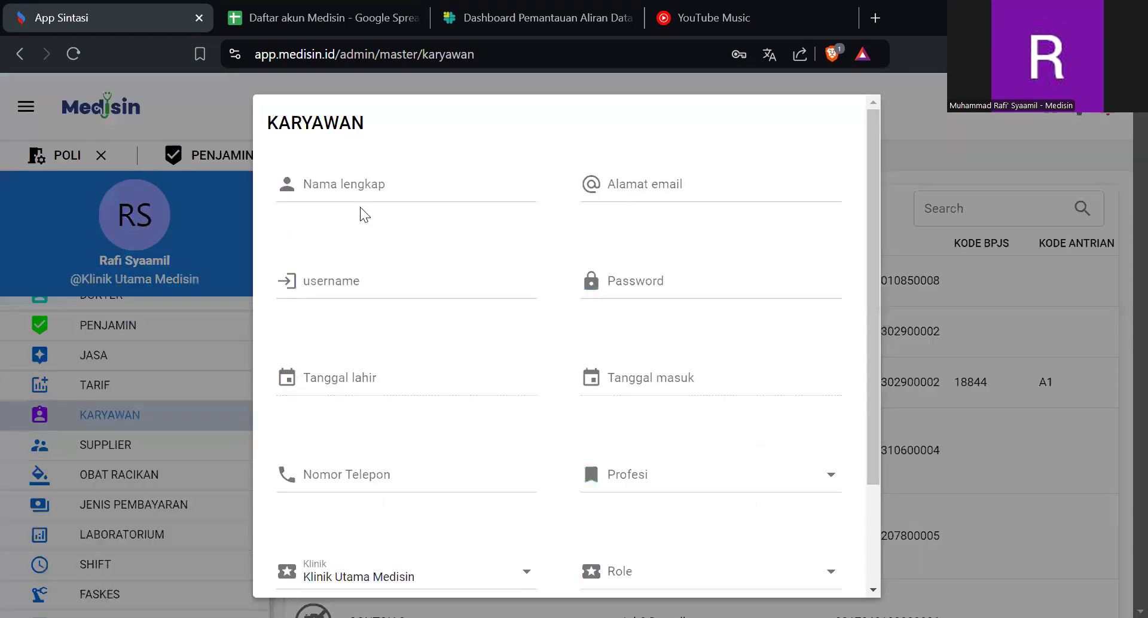
left_click(405, 187)
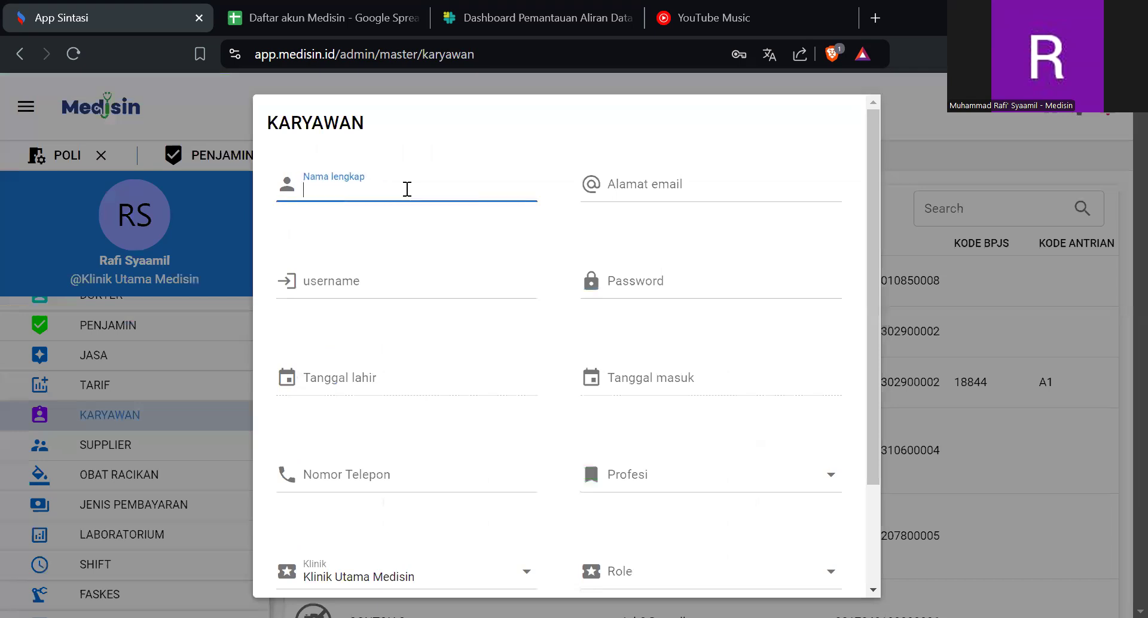
left_click(618, 186)
left_click(474, 276)
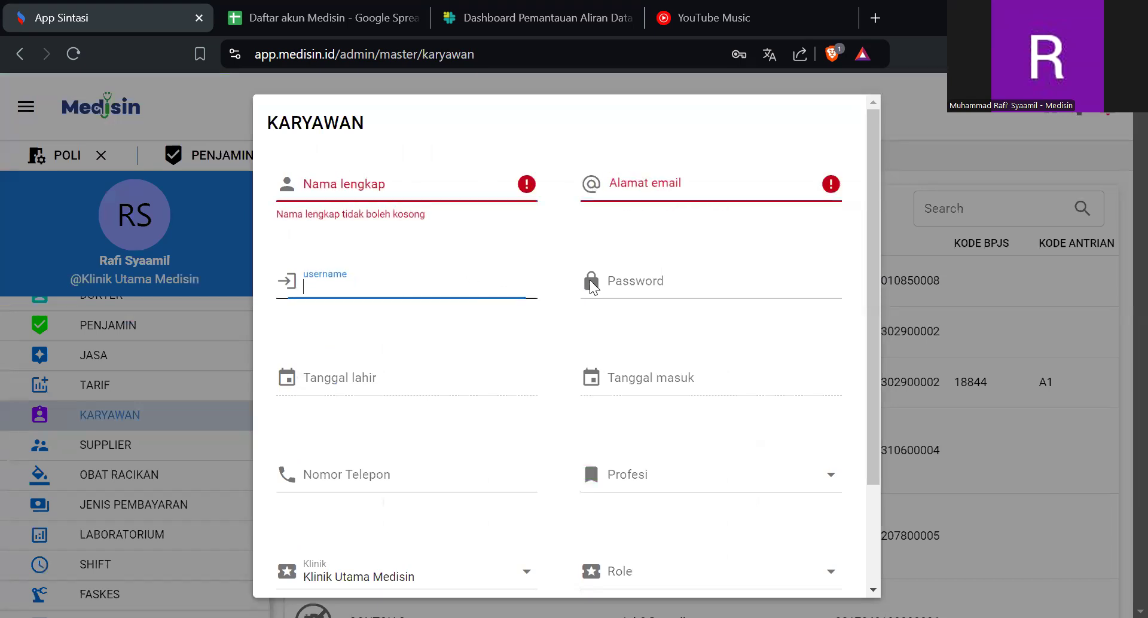
left_click(625, 279)
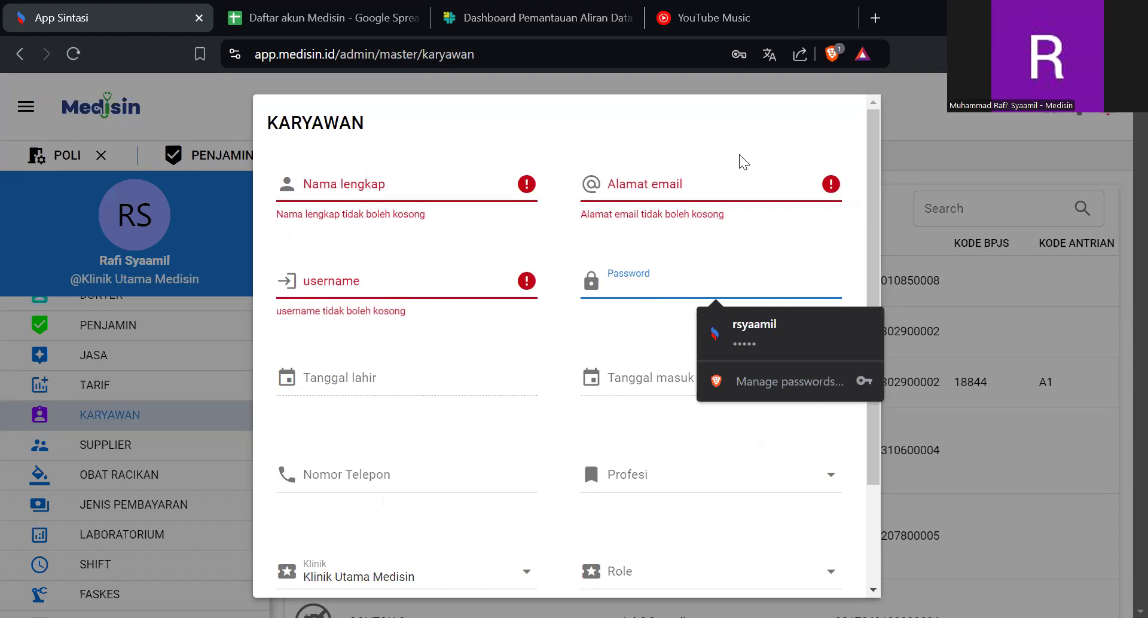
left_click(632, 179)
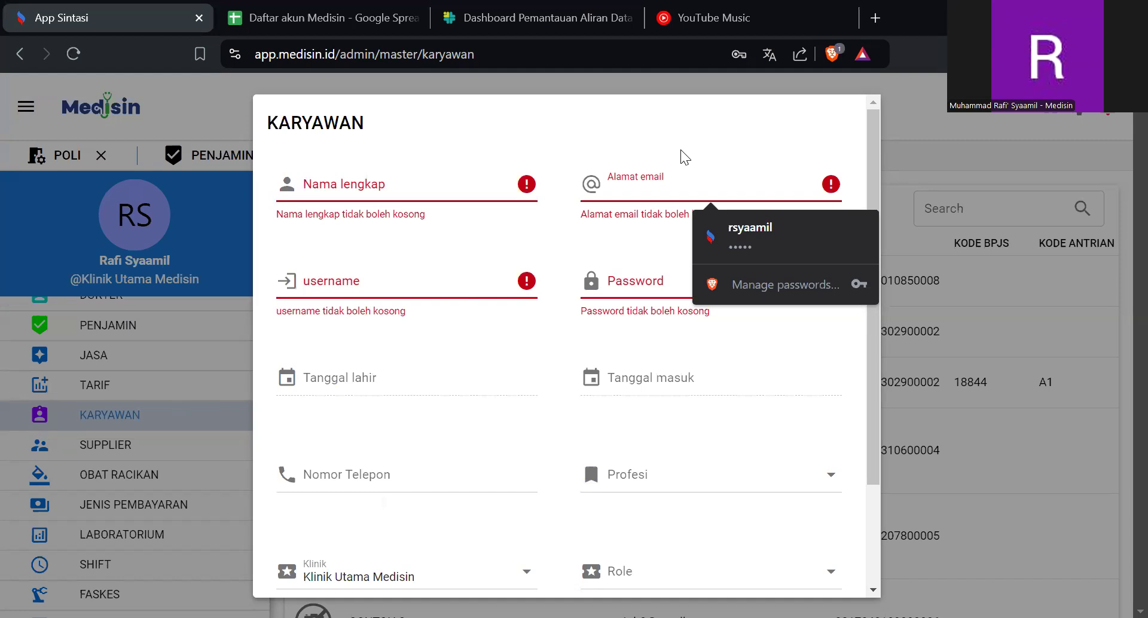
- Review the remaining date, phone, profession, clinic, role and address fields of the new employee form and close it without saving
left_click(442, 380)
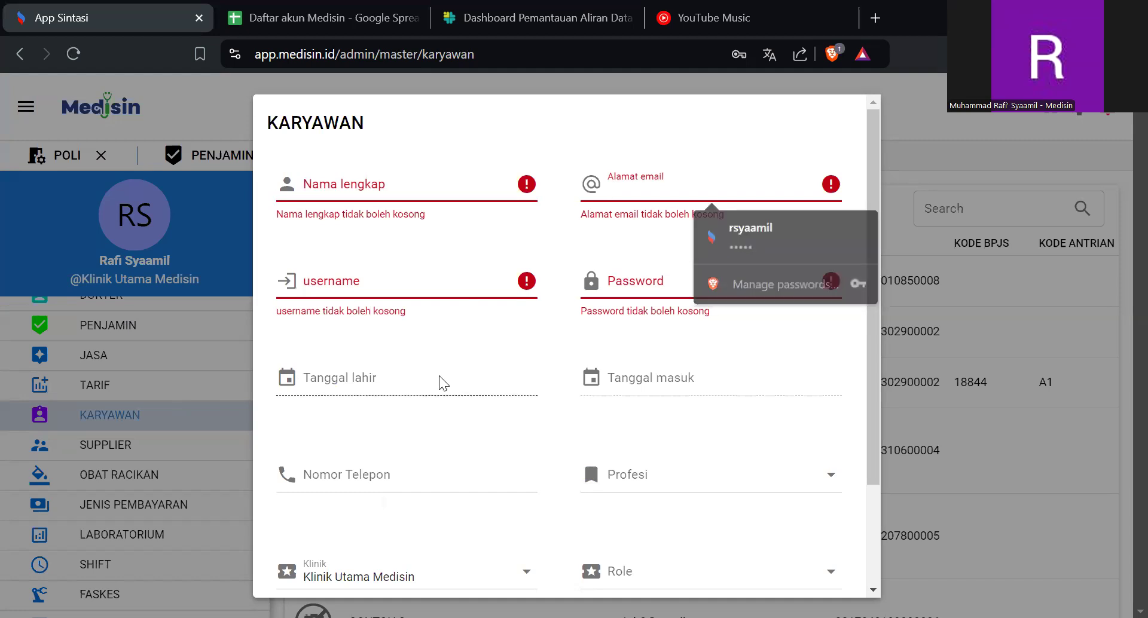
left_click(557, 415)
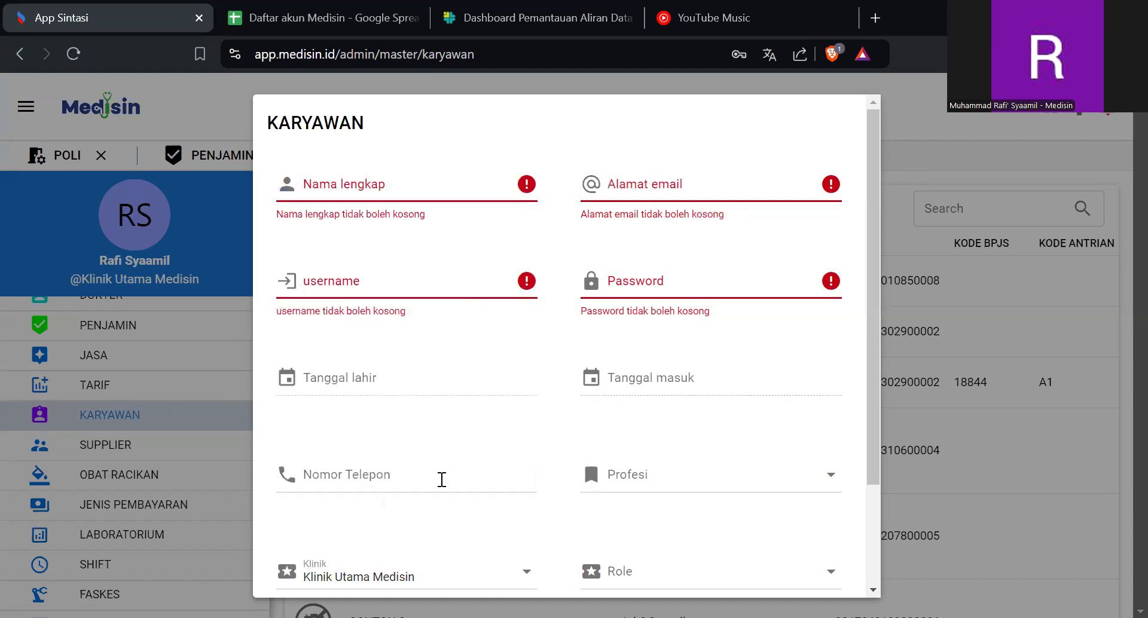
scroll(441, 479, "down", 2)
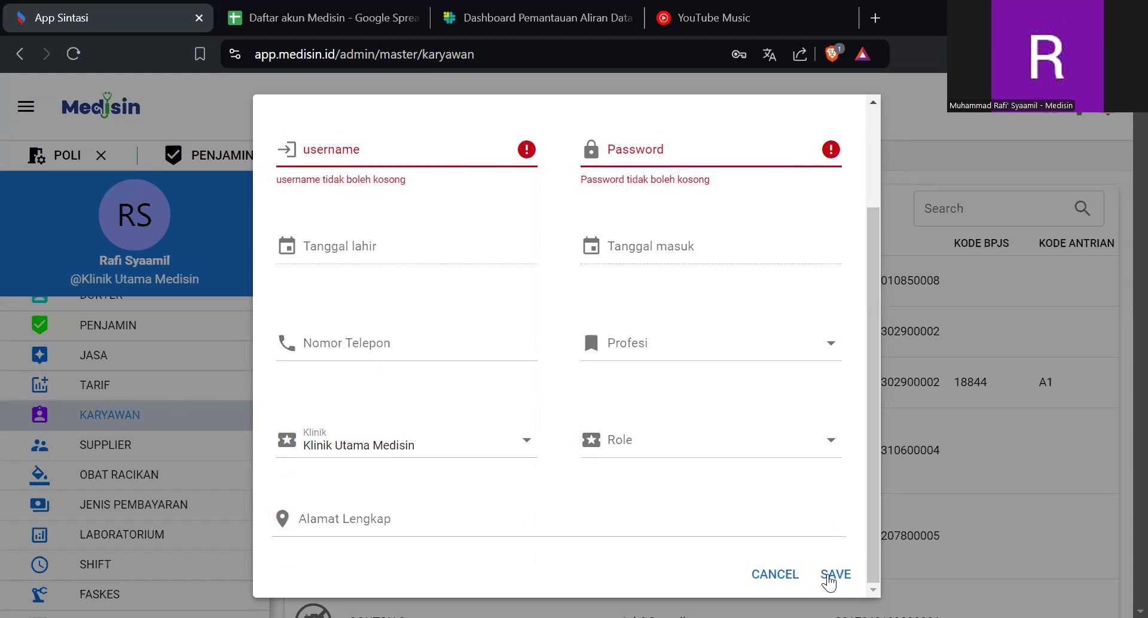
left_click(776, 575)
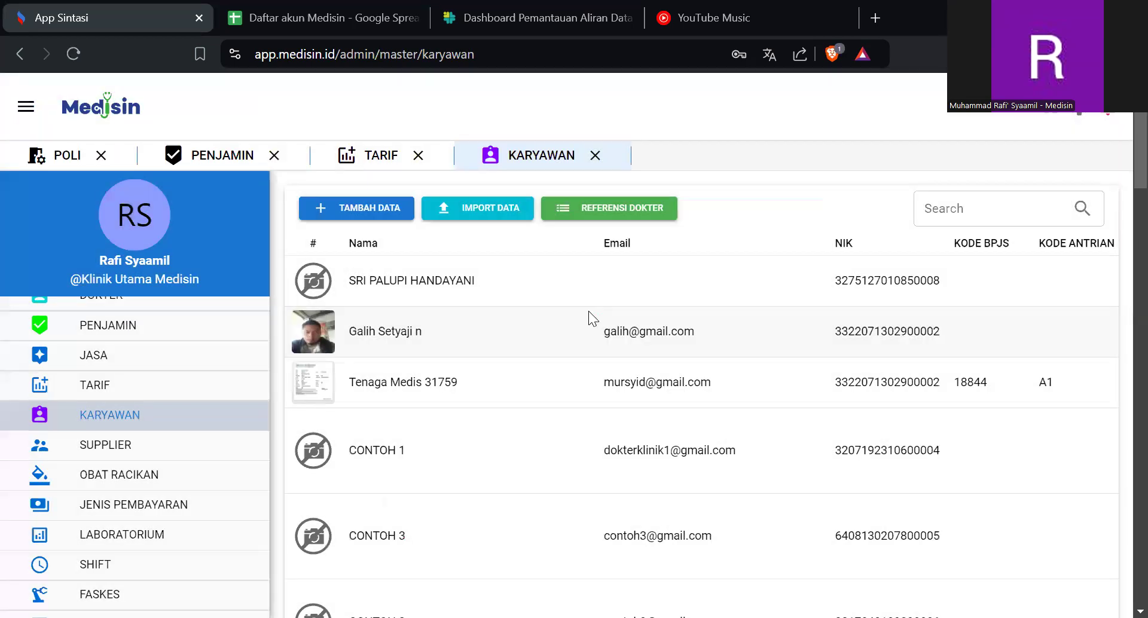
- View the inline editor for the first employee's NIK without changing the value
scroll(588, 310, "right", 5)
scroll(588, 310, "left", 5)
left_click(840, 282)
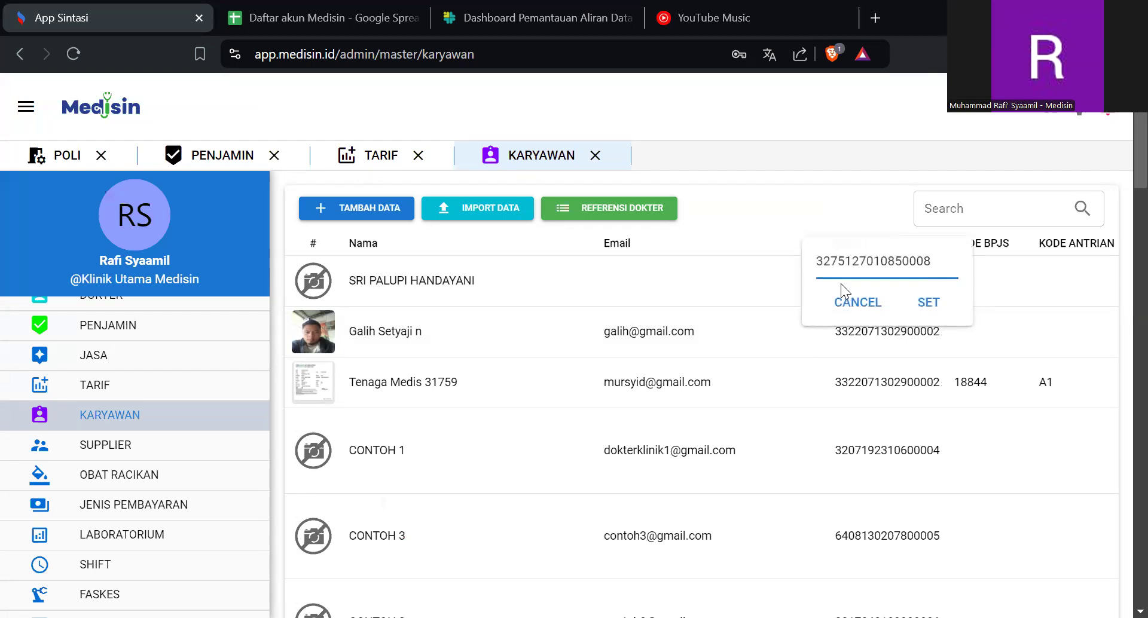
left_click(827, 210)
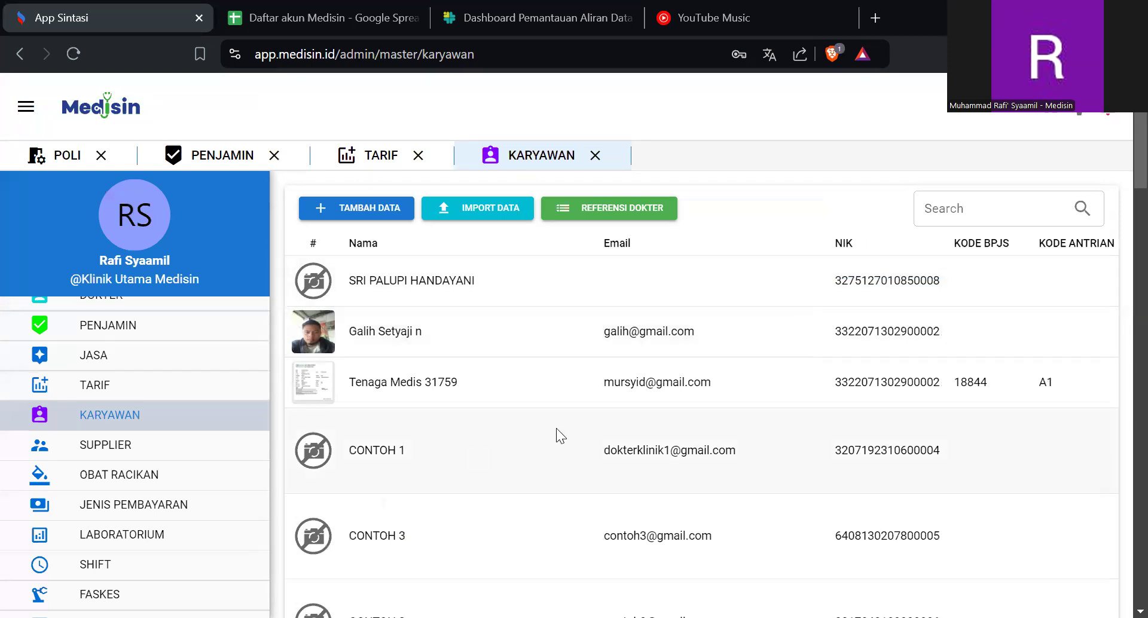
- Examine the rest of the employee table's columns, from SATUSEHAT, profession and role through to status and actions
scroll(635, 399, "right", 10)
scroll(635, 399, "left", 10)
scroll(587, 321, "right", 8)
scroll(587, 314, "right", 4)
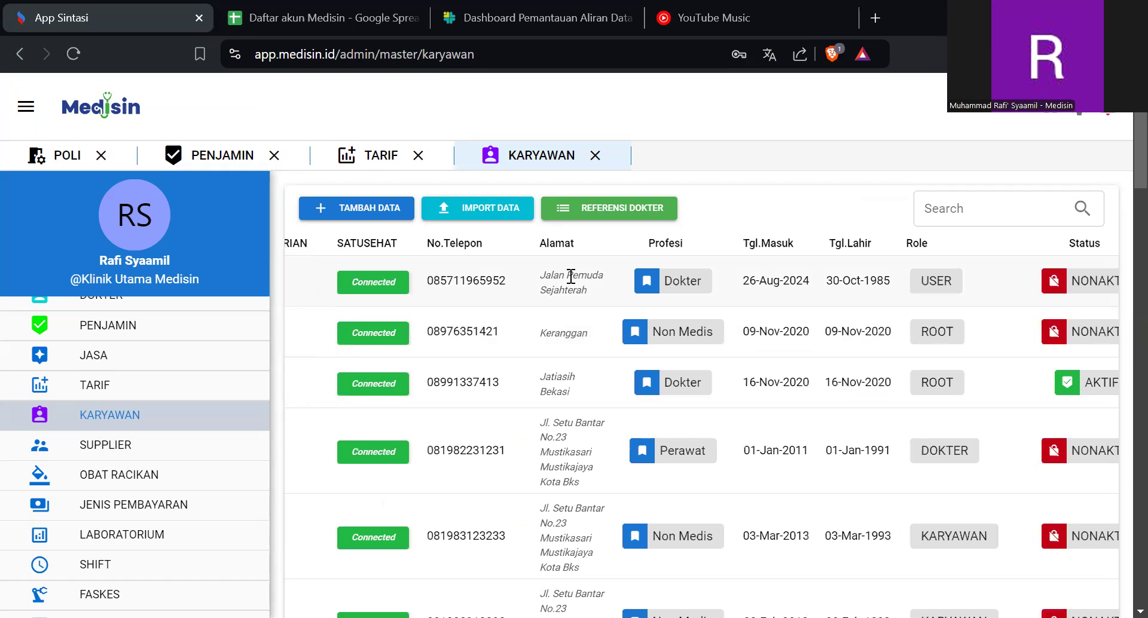
scroll(624, 302, "right", 2)
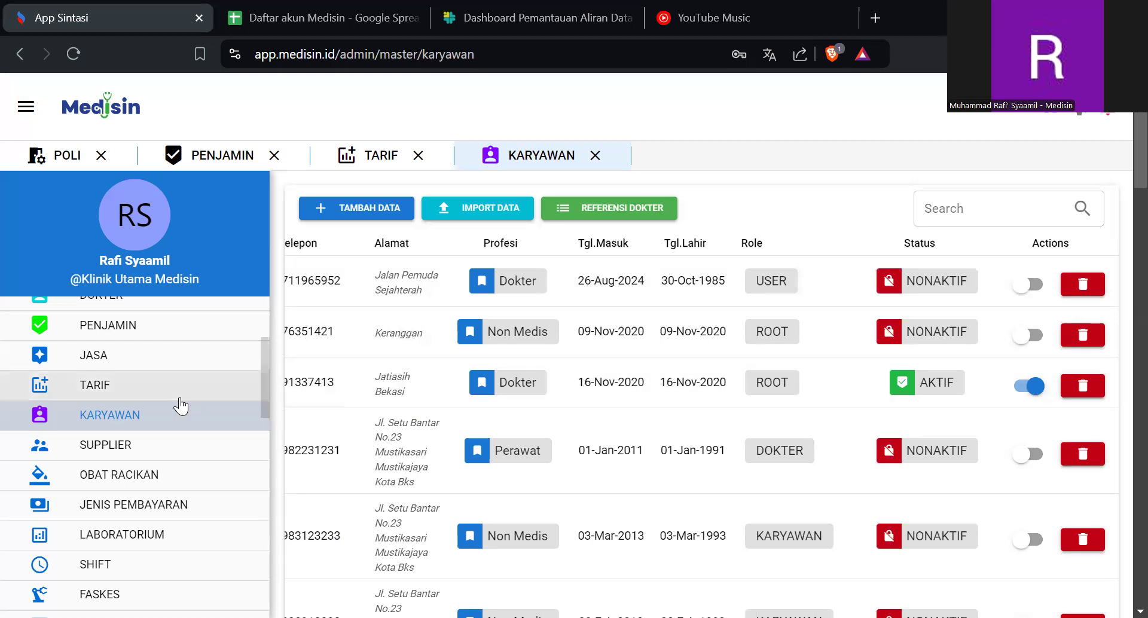
- Open the DOKTER list in the master data
scroll(180, 407, "up", 1)
scroll(170, 404, "up", 3)
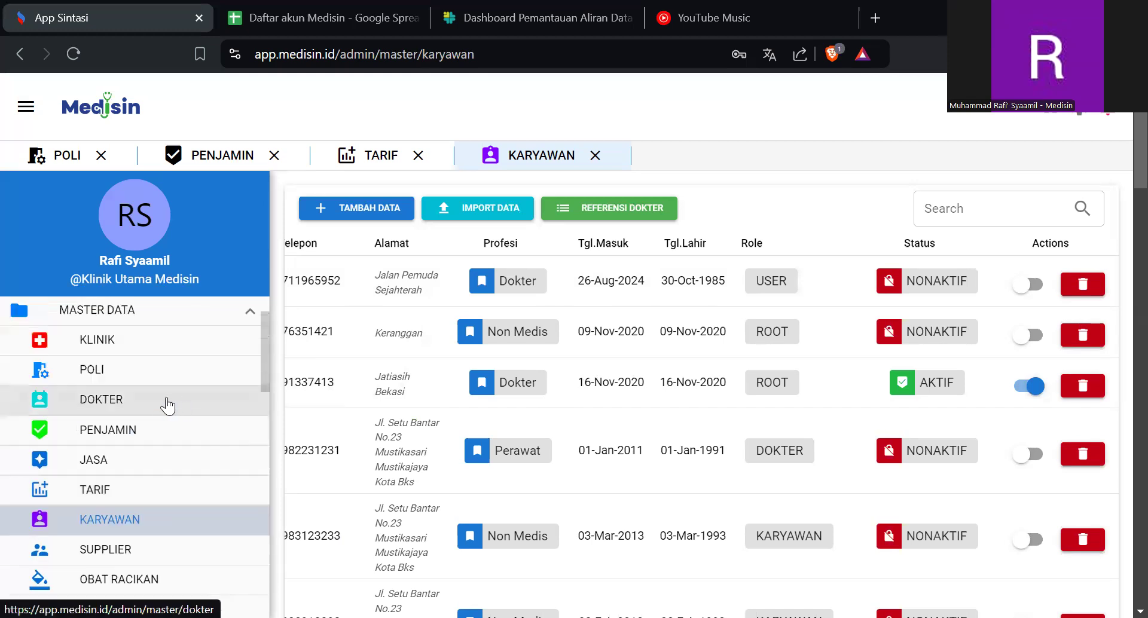
left_click(167, 405)
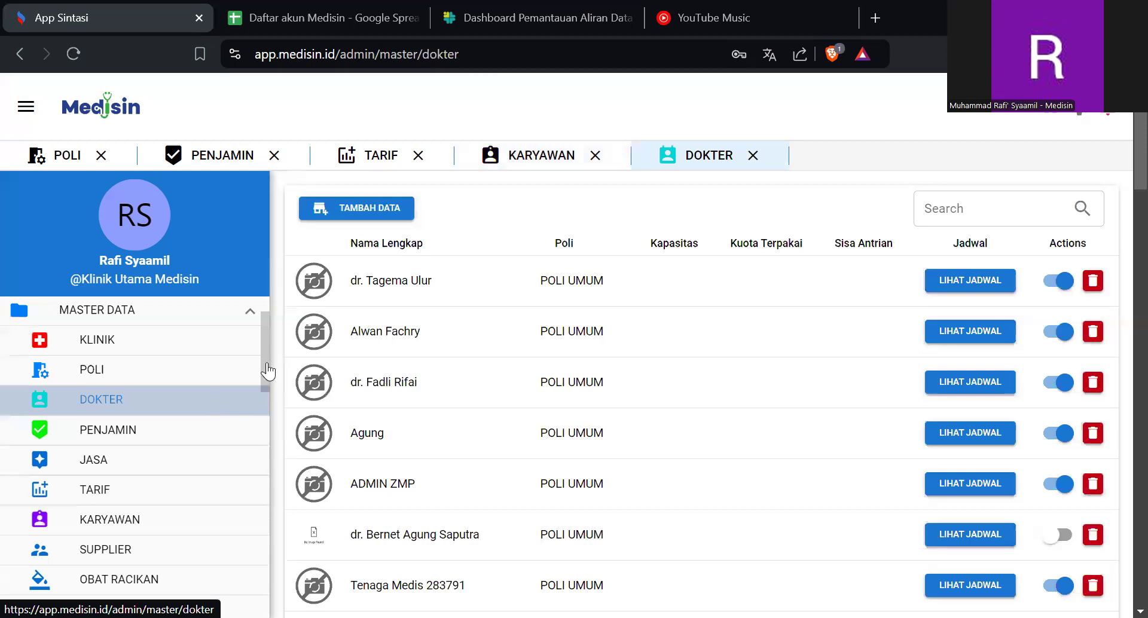
- Try out a new TENAGA MEDIS entry with POLI GIGI DAN MULUT and a listed staff member, then cancel it
left_click(346, 207)
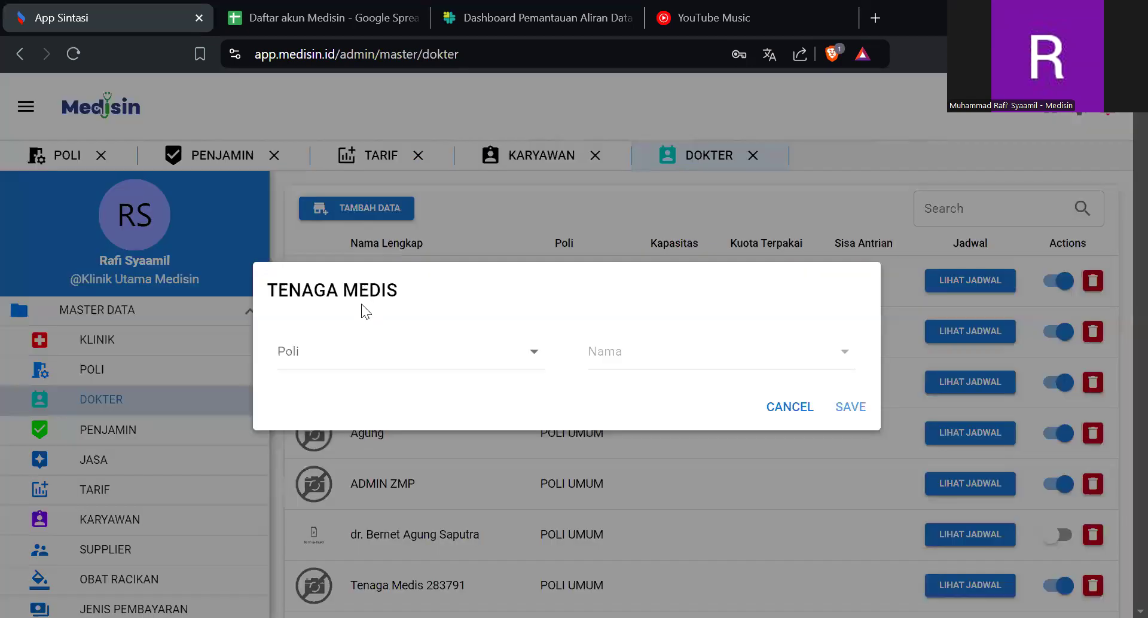
left_click(379, 353)
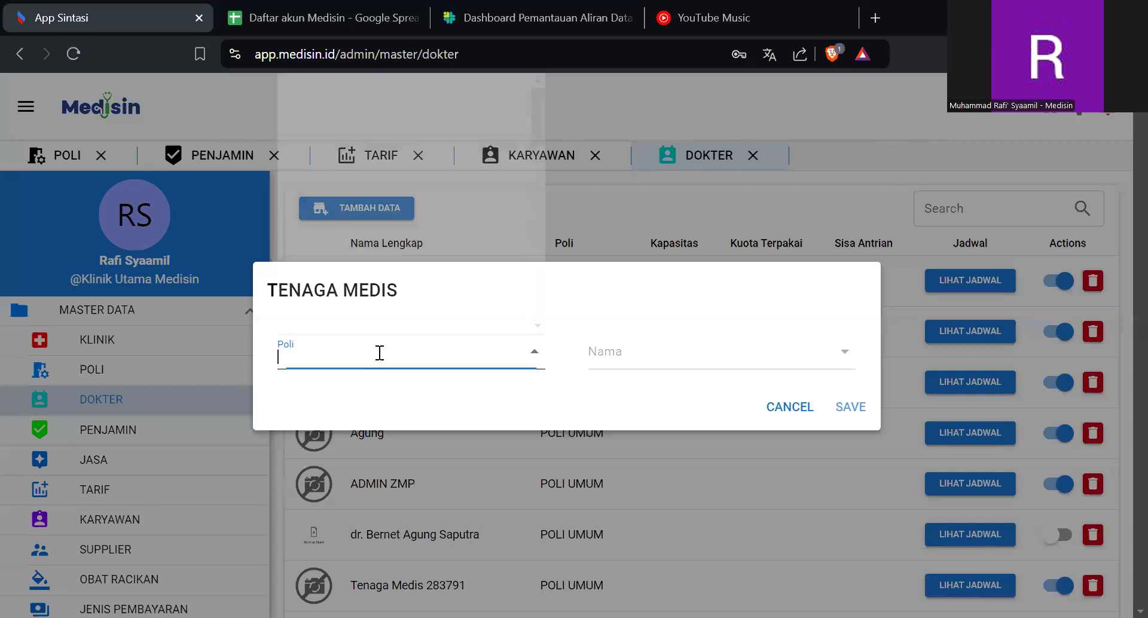
left_click(647, 348)
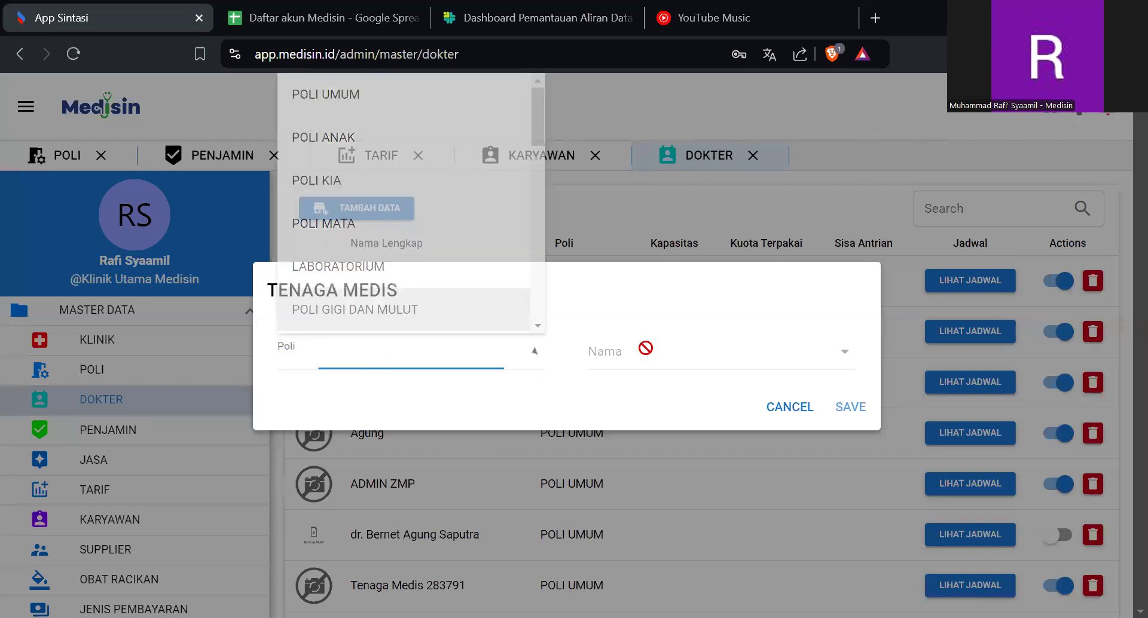
left_click(508, 351)
left_click(477, 320)
left_click(617, 358)
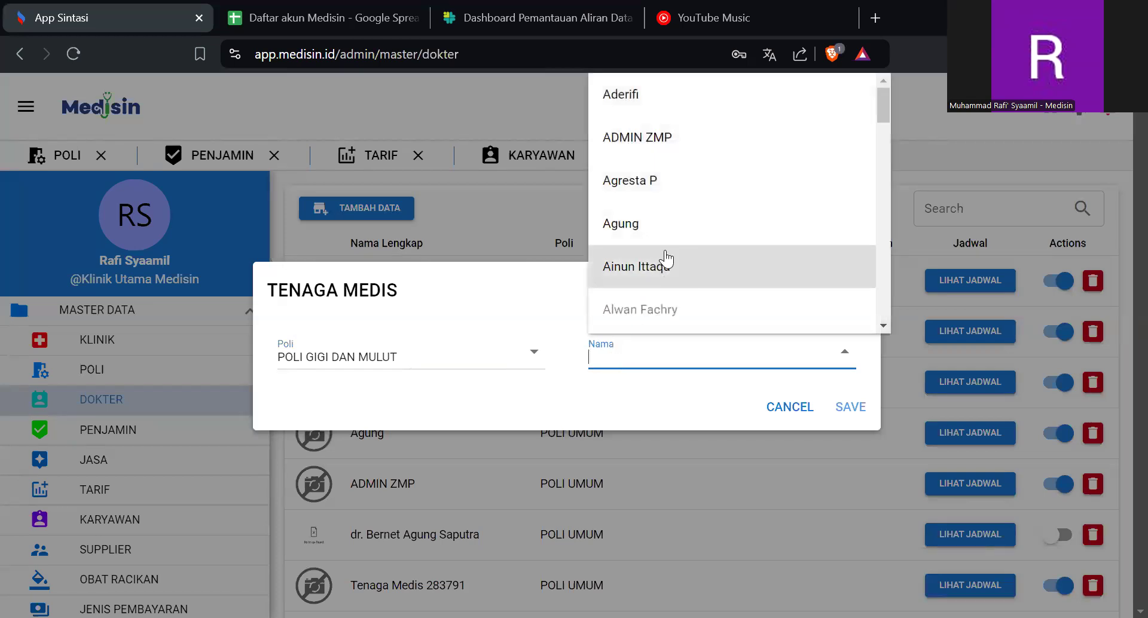
left_click(665, 263)
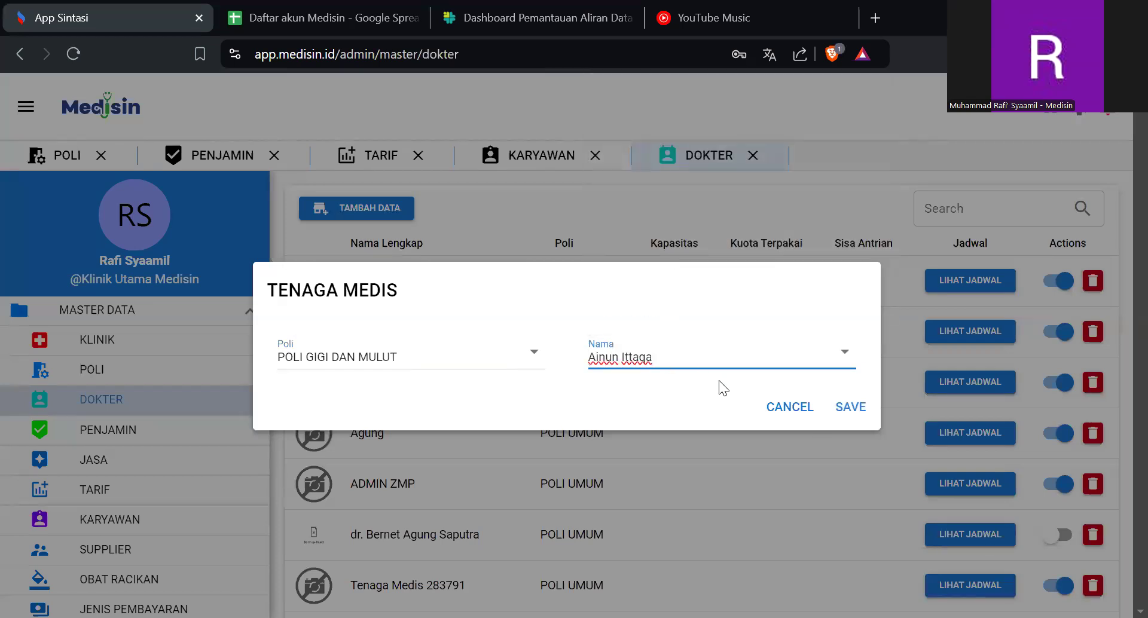
left_click(798, 410)
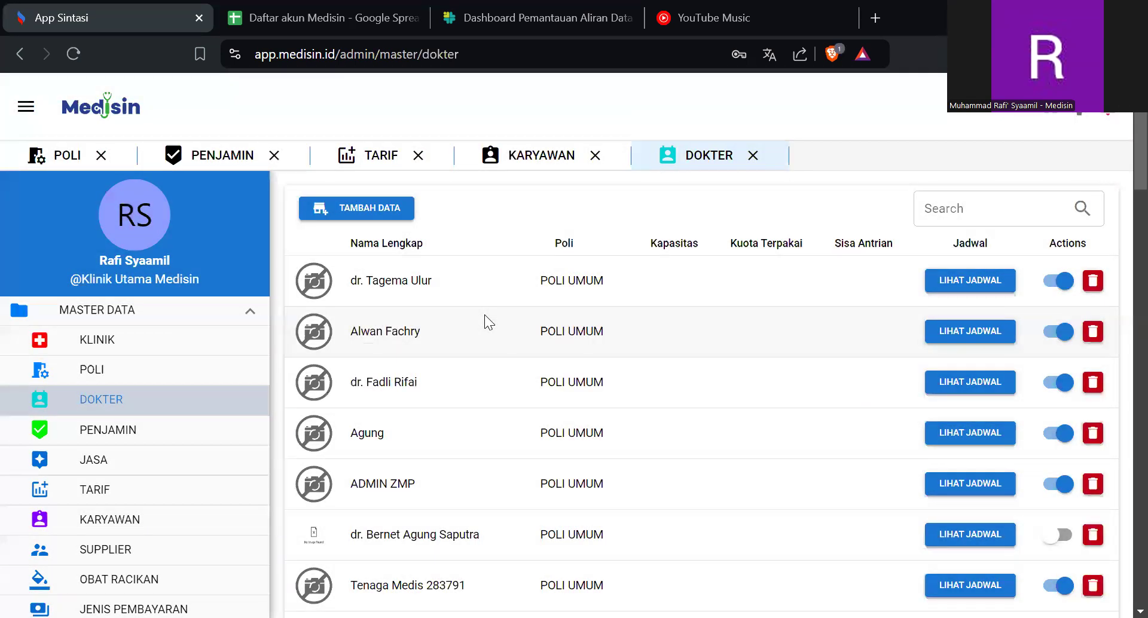
- Look through the doctor list and view the first doctor's weekly schedule and Monday hours editor without changing anything
scroll(484, 315, "down", 10)
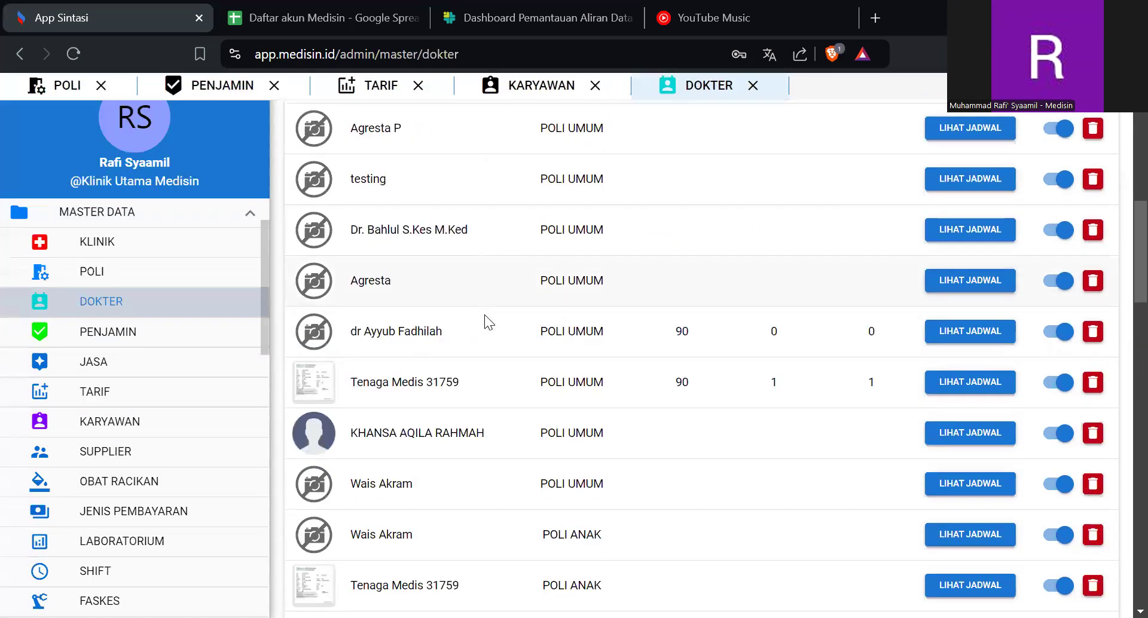
scroll(484, 315, "up", 10)
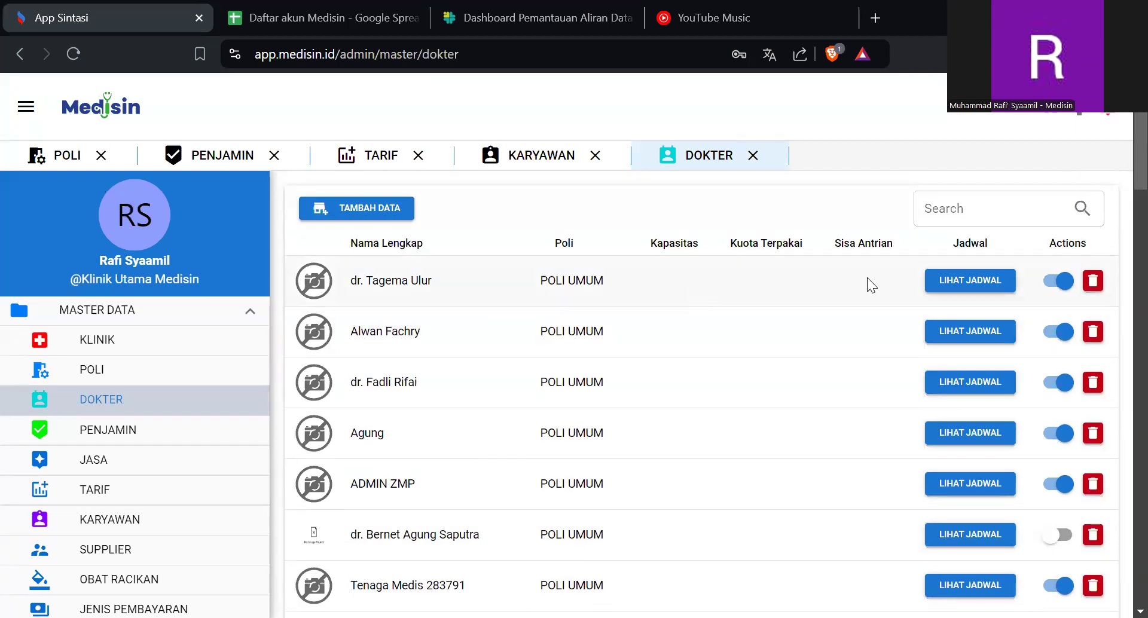
left_click(965, 286)
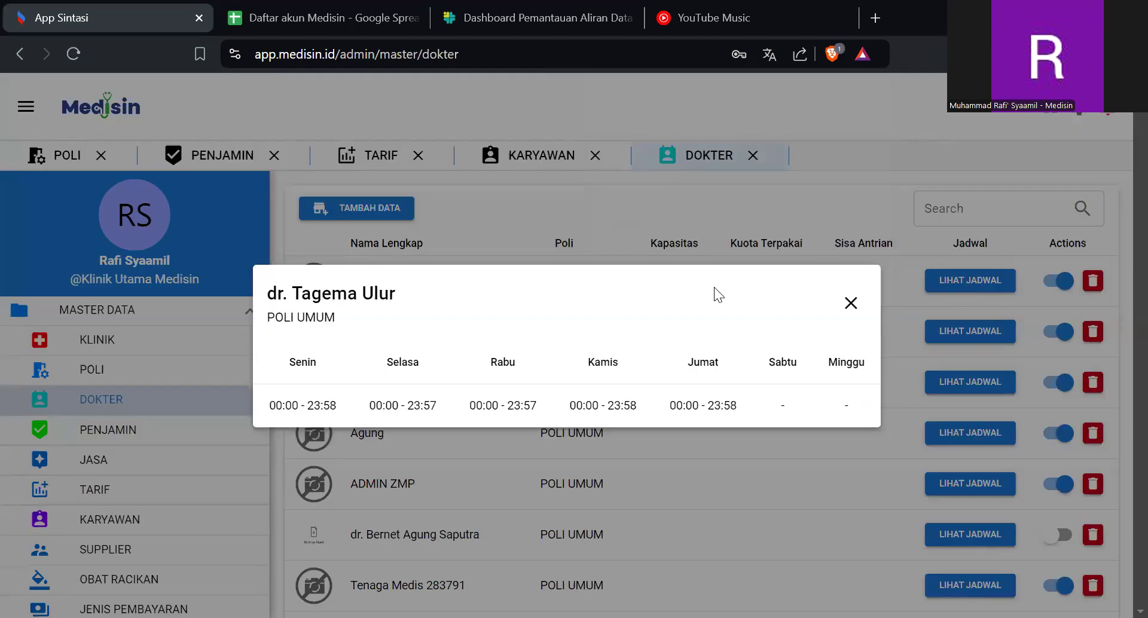
left_click(297, 404)
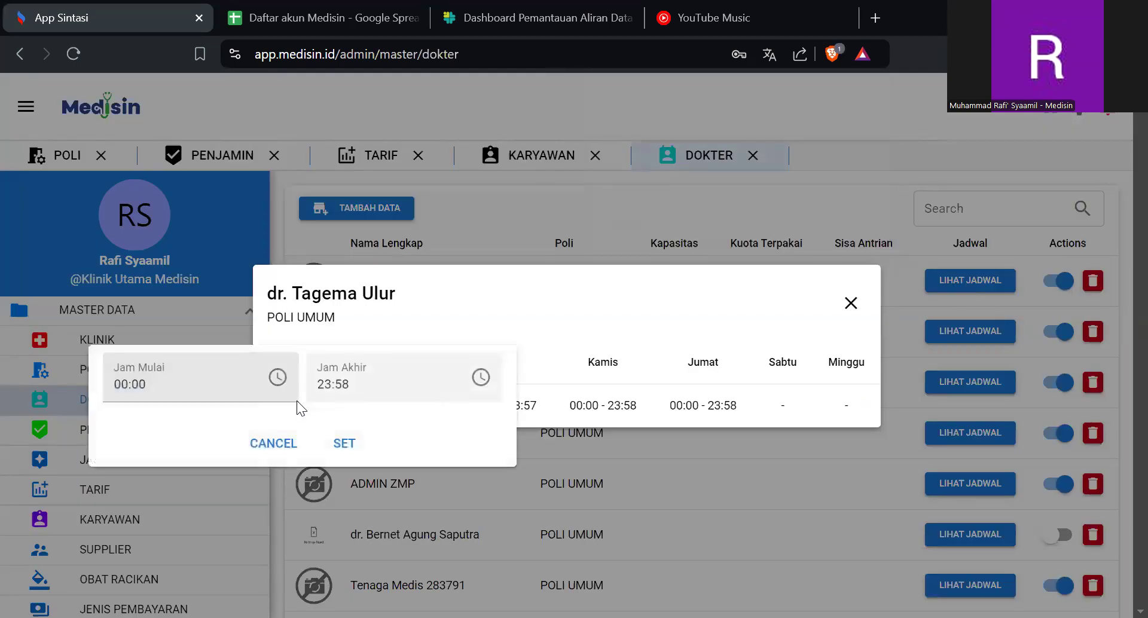
left_click(599, 291)
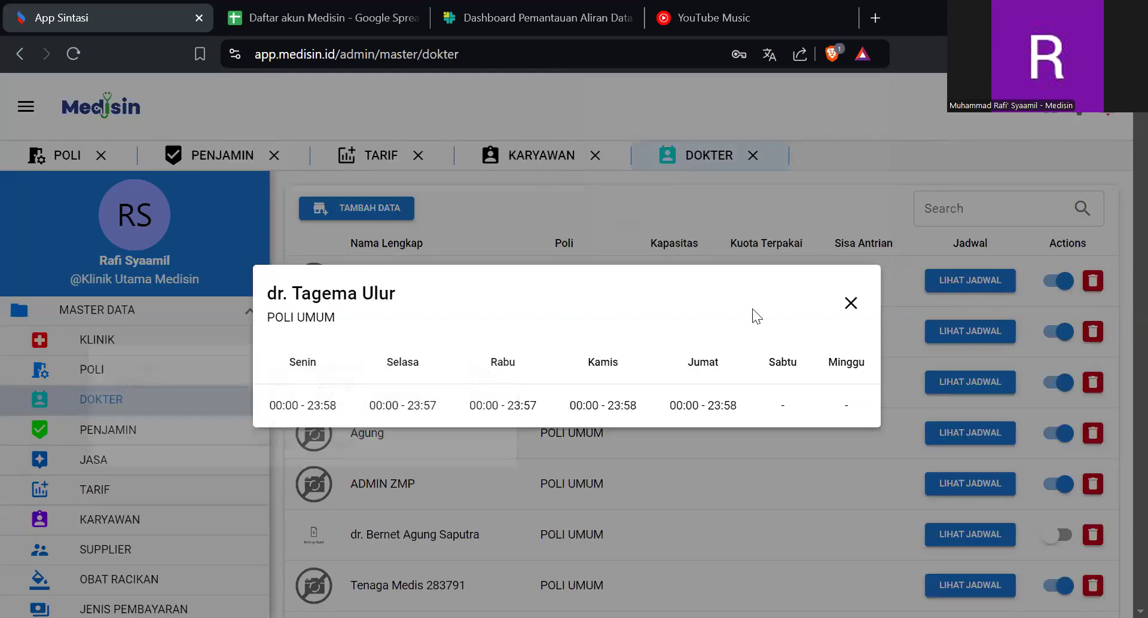
left_click(851, 306)
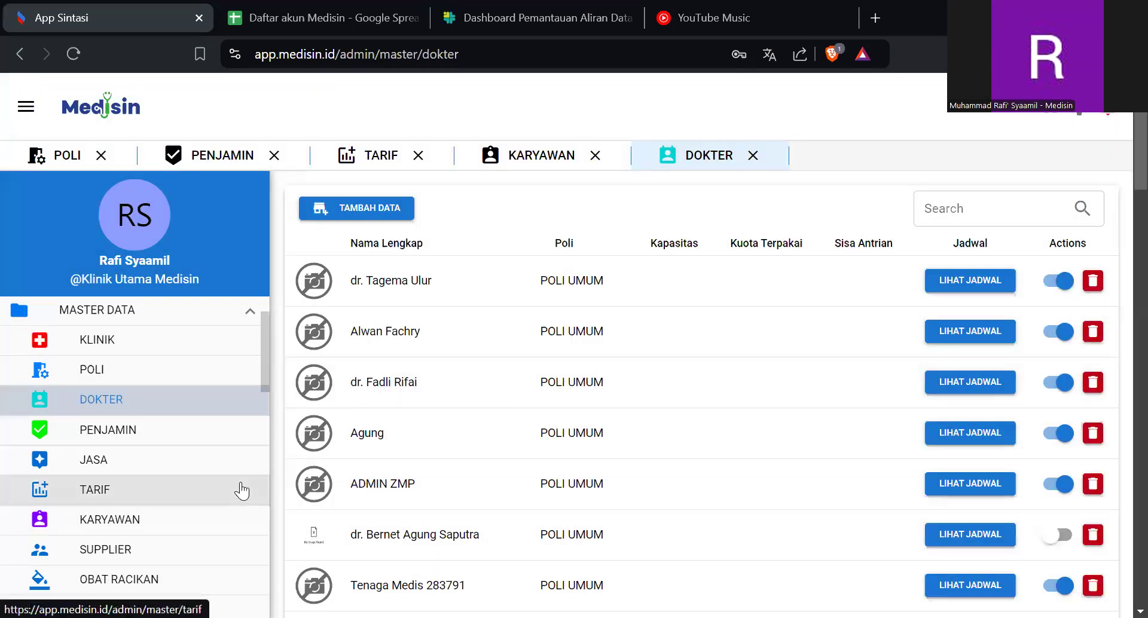
- Open the JENIS PEMBAYARAN list, examine the name, type and image fields of a new payment type, and cancel the form
scroll(242, 491, "down", 1)
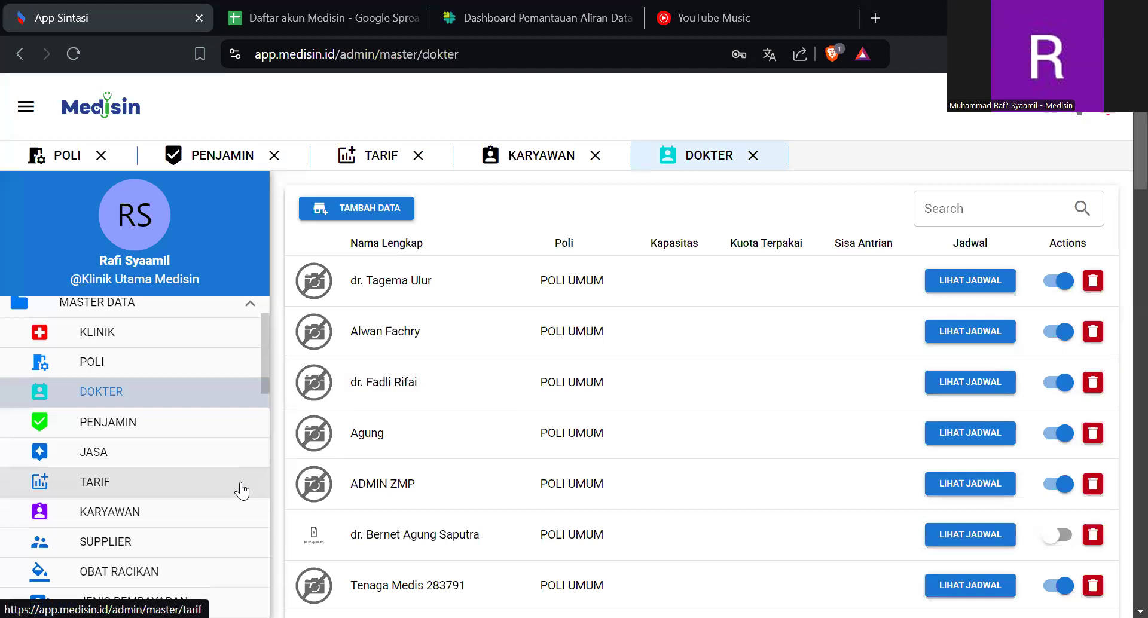
scroll(193, 441, "down", 3)
left_click(193, 440)
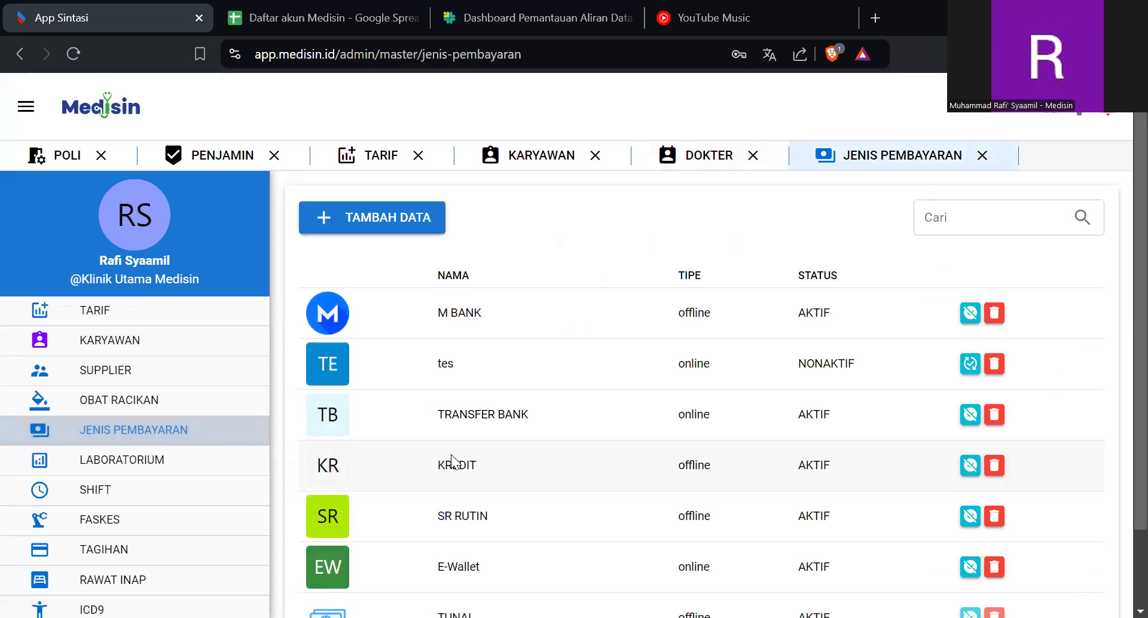
left_click(401, 226)
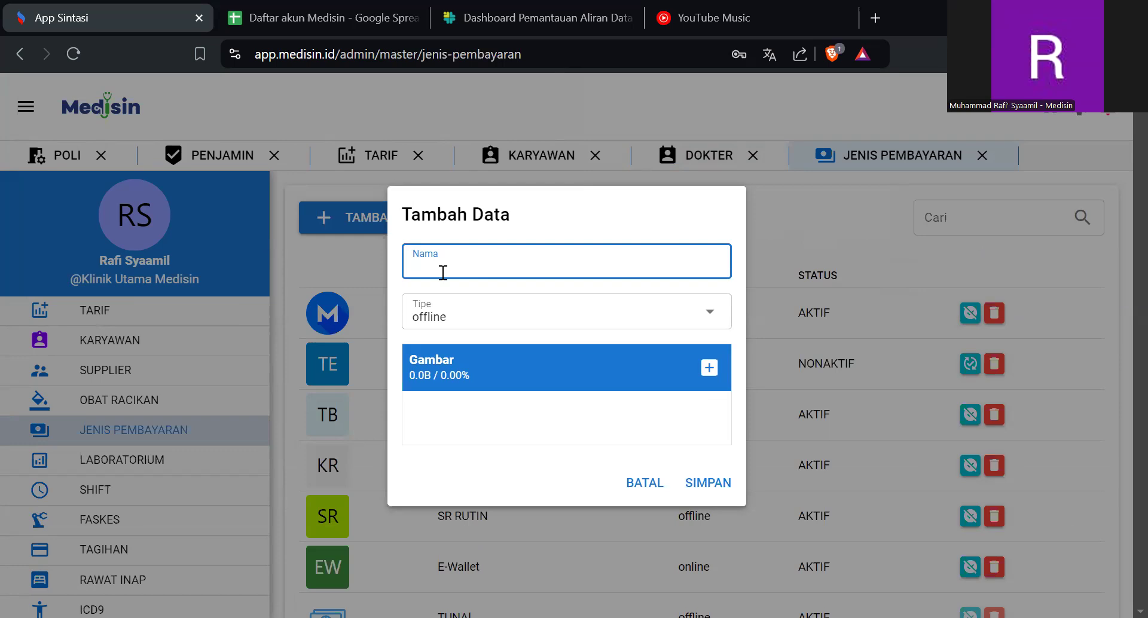
left_click(460, 319)
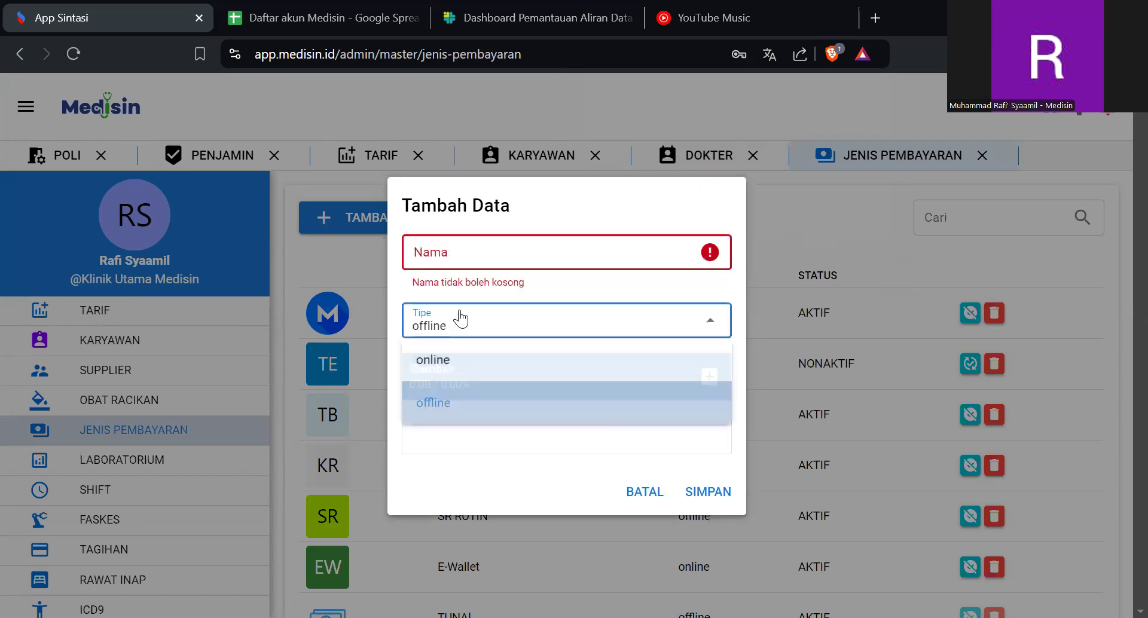
left_click(460, 318)
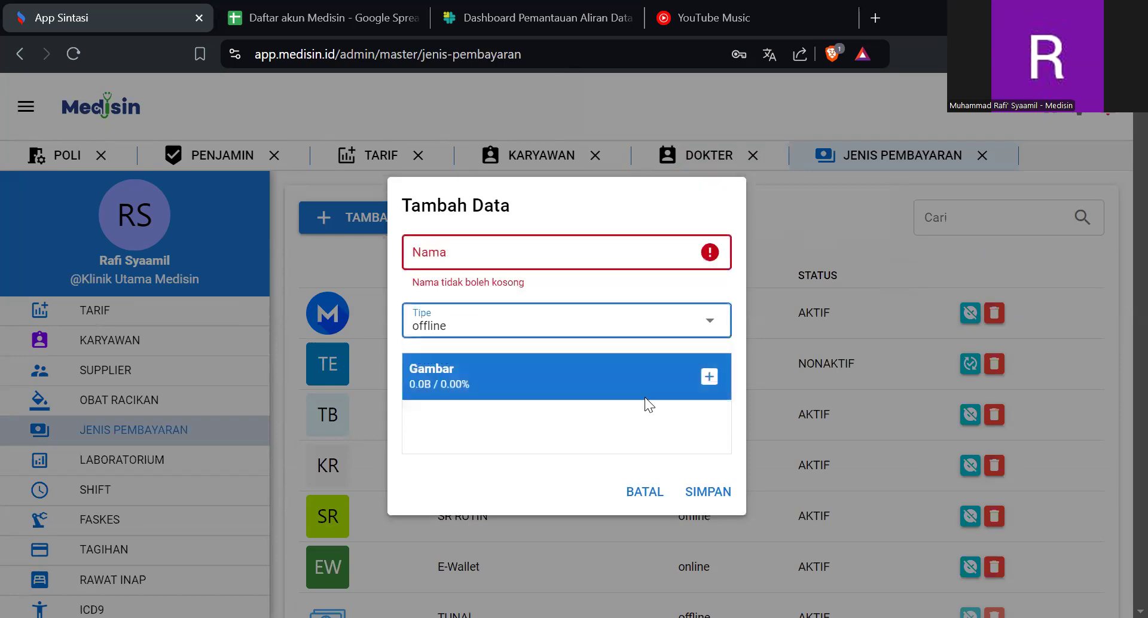
left_click(709, 387)
left_click(641, 494)
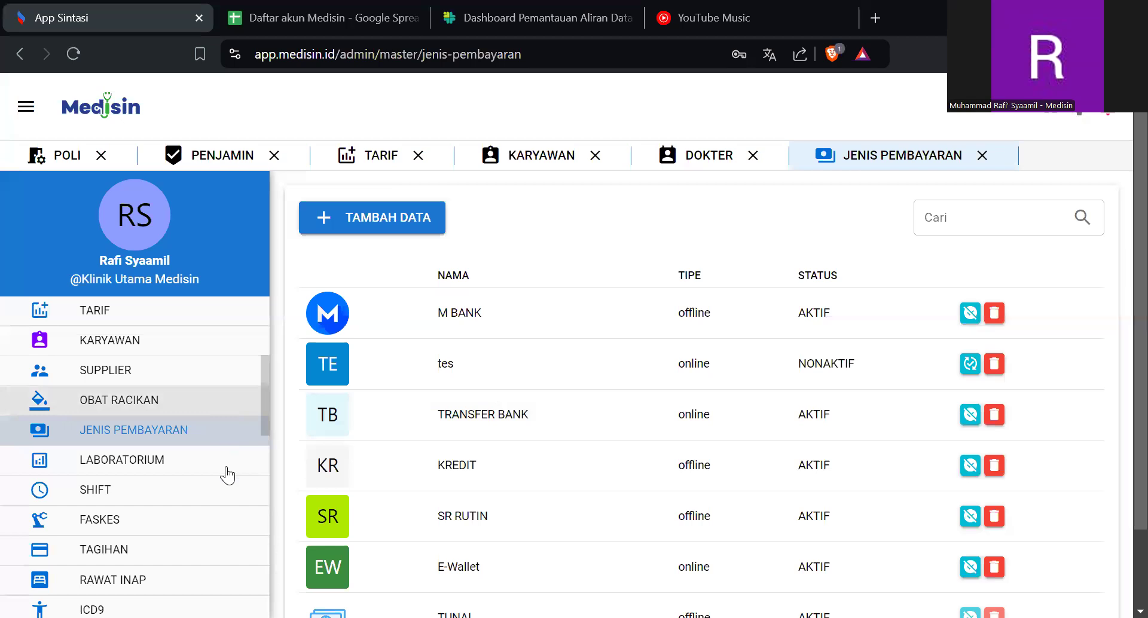
- Open the RAWAT INAP list in the master data
scroll(227, 475, "down", 3)
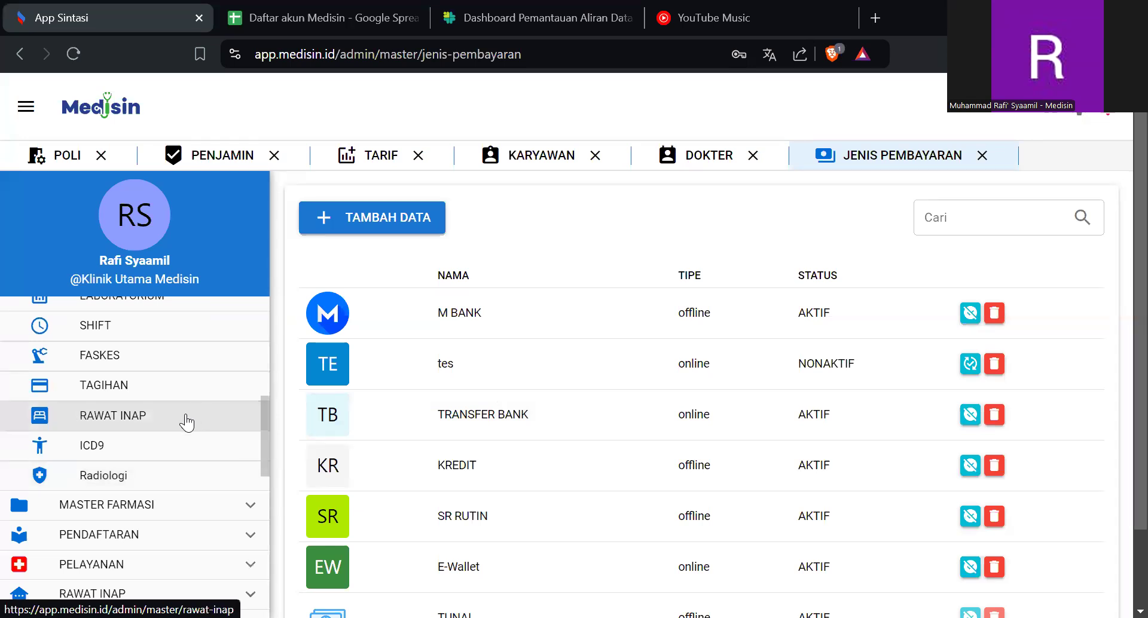
left_click(186, 423)
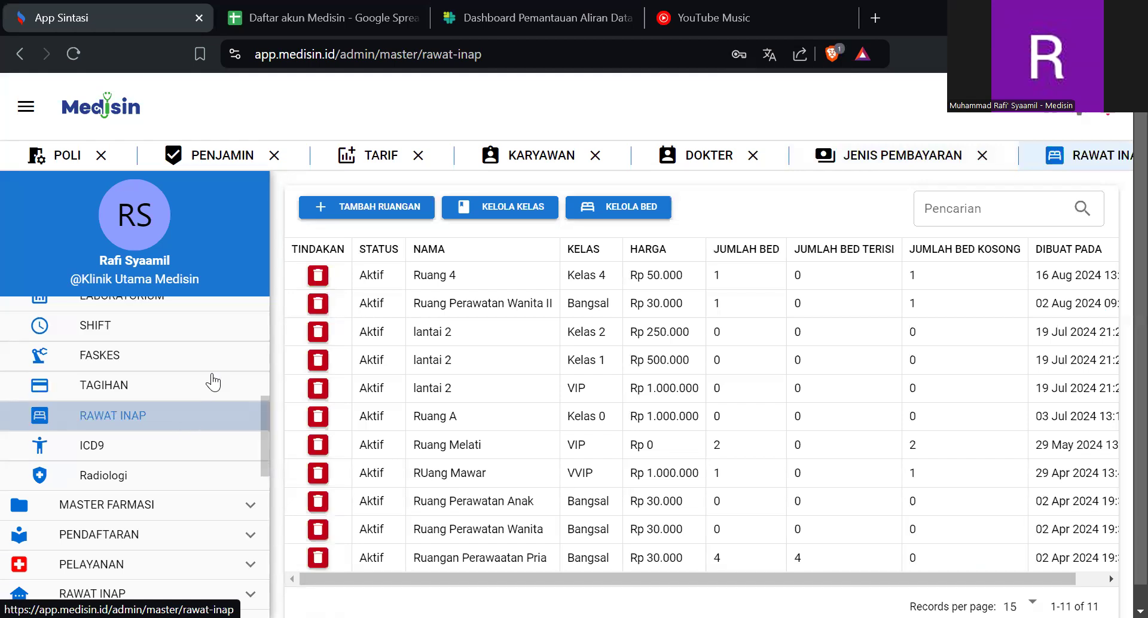
left_click(495, 210)
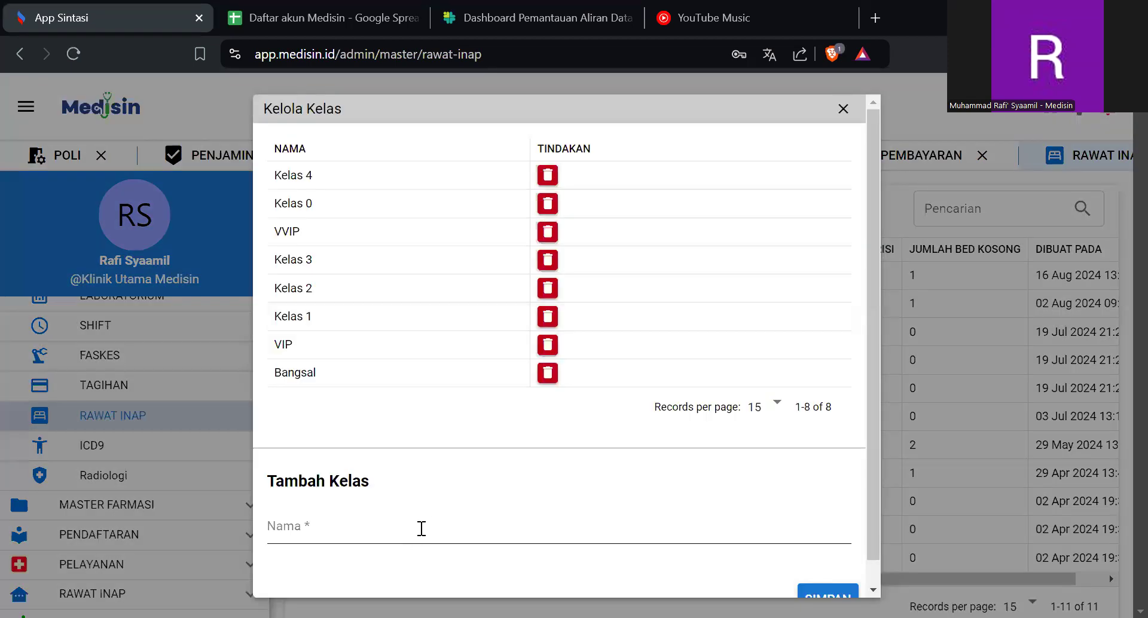
left_click(424, 523)
scroll(424, 523, "down", 1)
type("Kelas ")
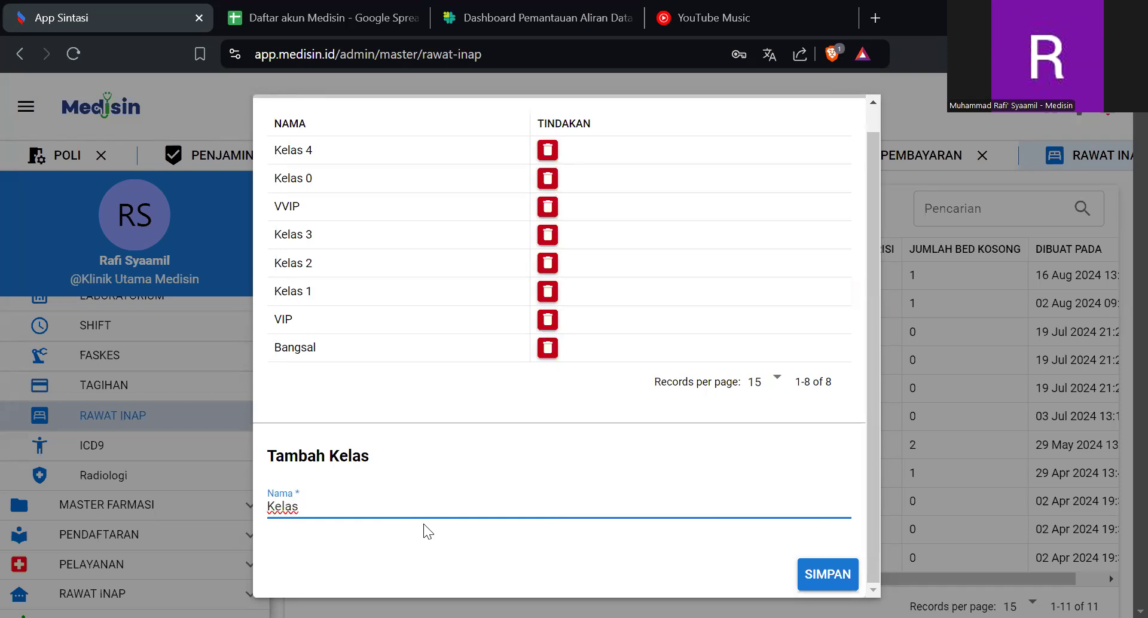
type("I")
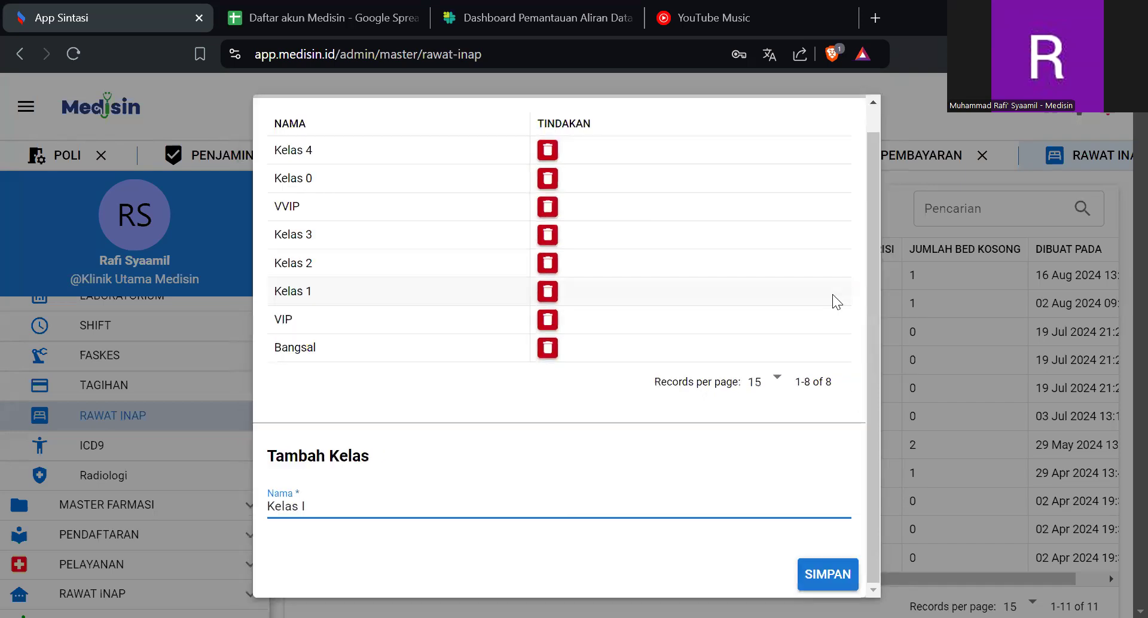
scroll(838, 248, "up", 1)
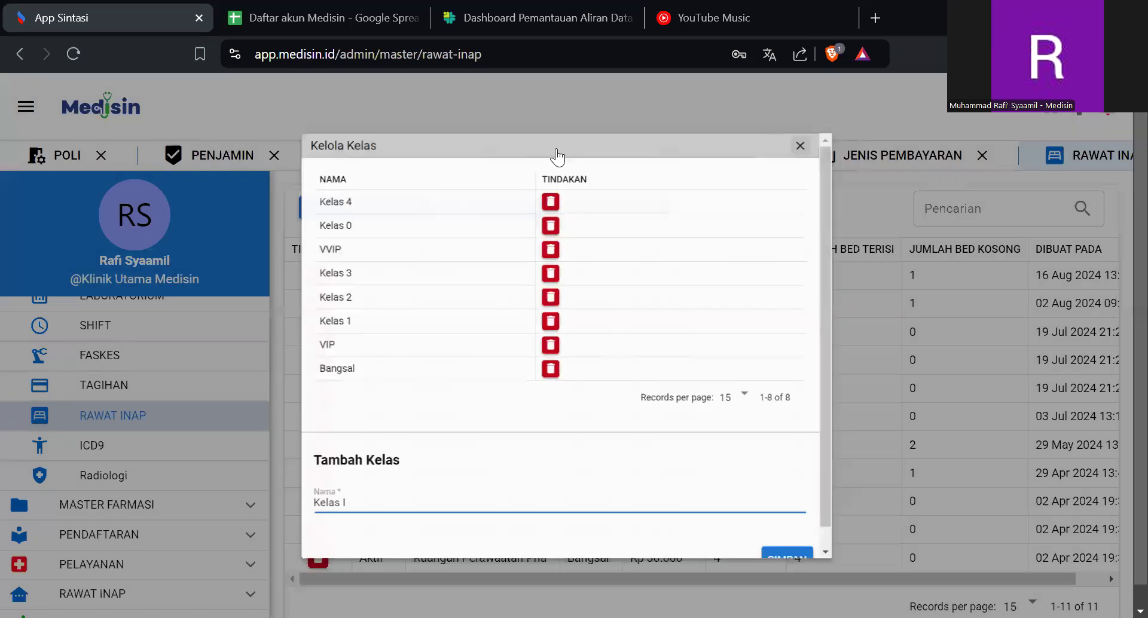
left_click(843, 110)
left_click(409, 213)
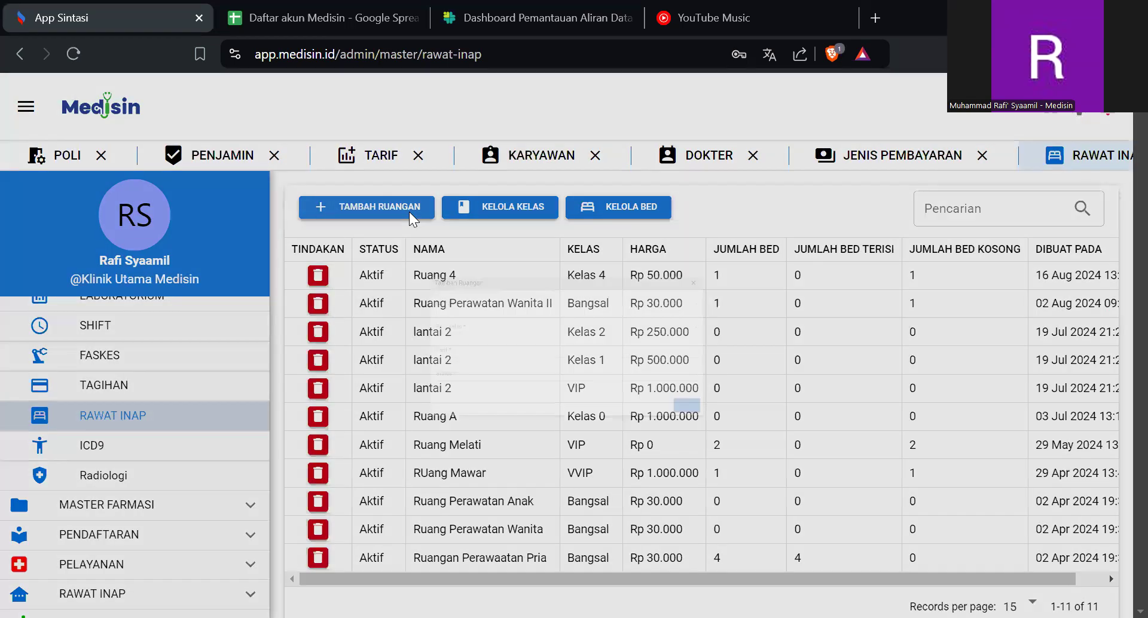
left_click(378, 261)
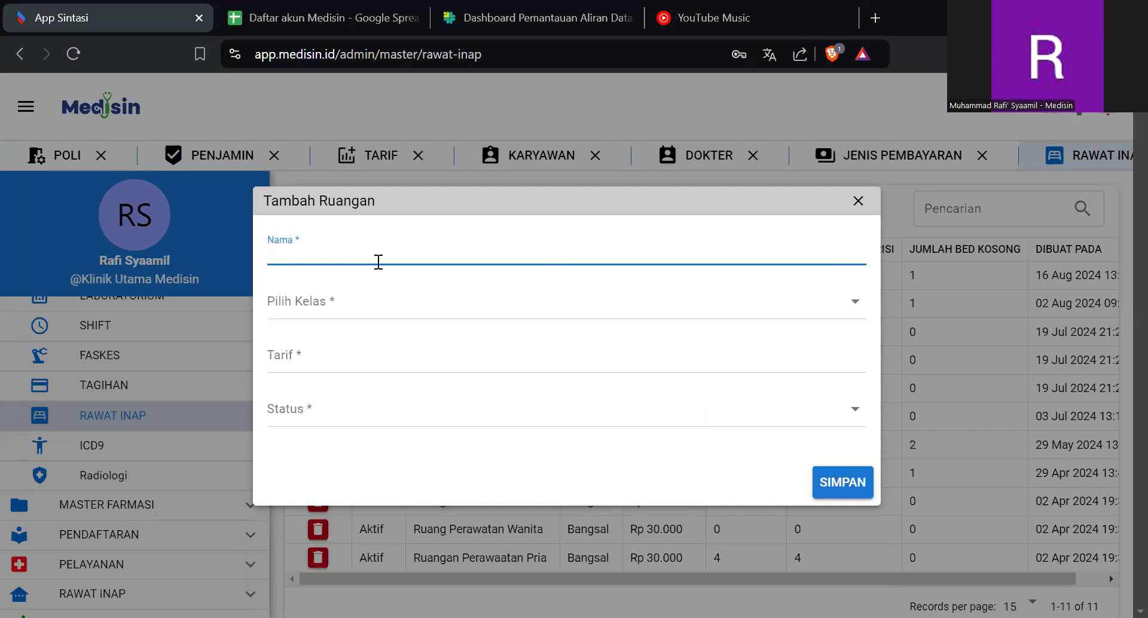
type("Ruangan I")
left_click(379, 300)
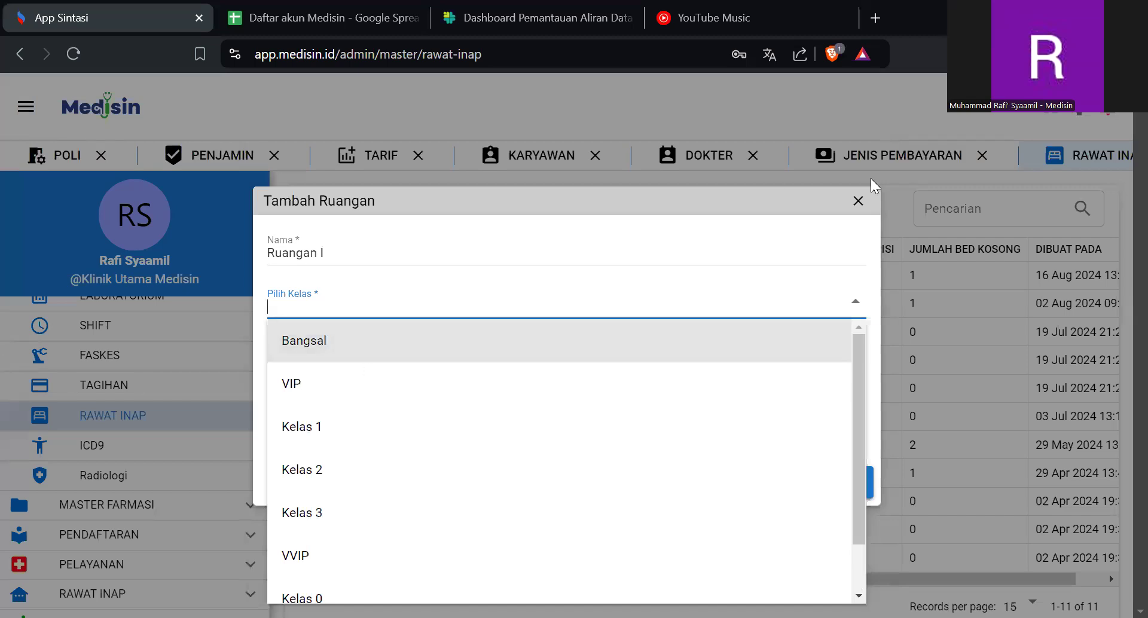
left_click(858, 201)
- Add and save a new inpatient class named Kelas I, then close the class manager
left_click(519, 209)
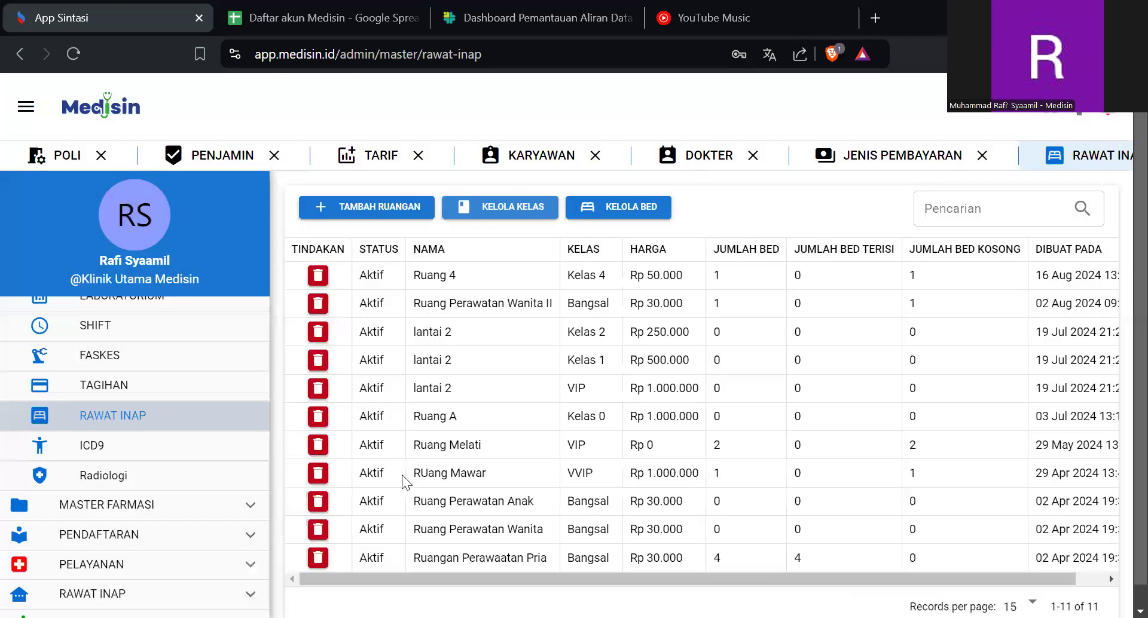
left_click(361, 529)
type("Kelas ")
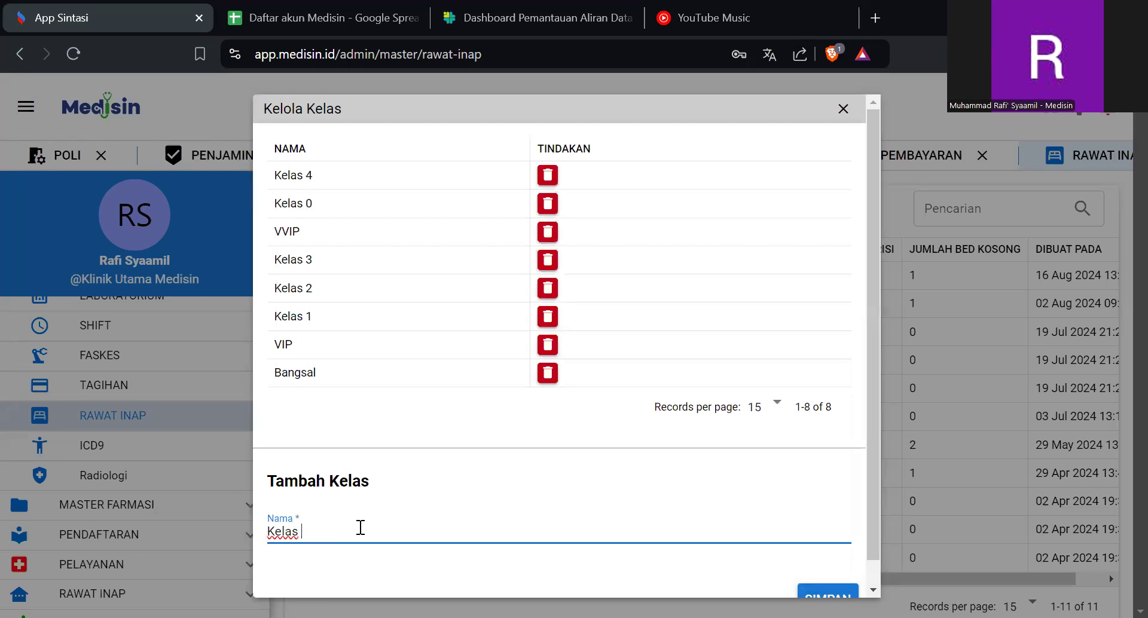
type("I")
key("Return")
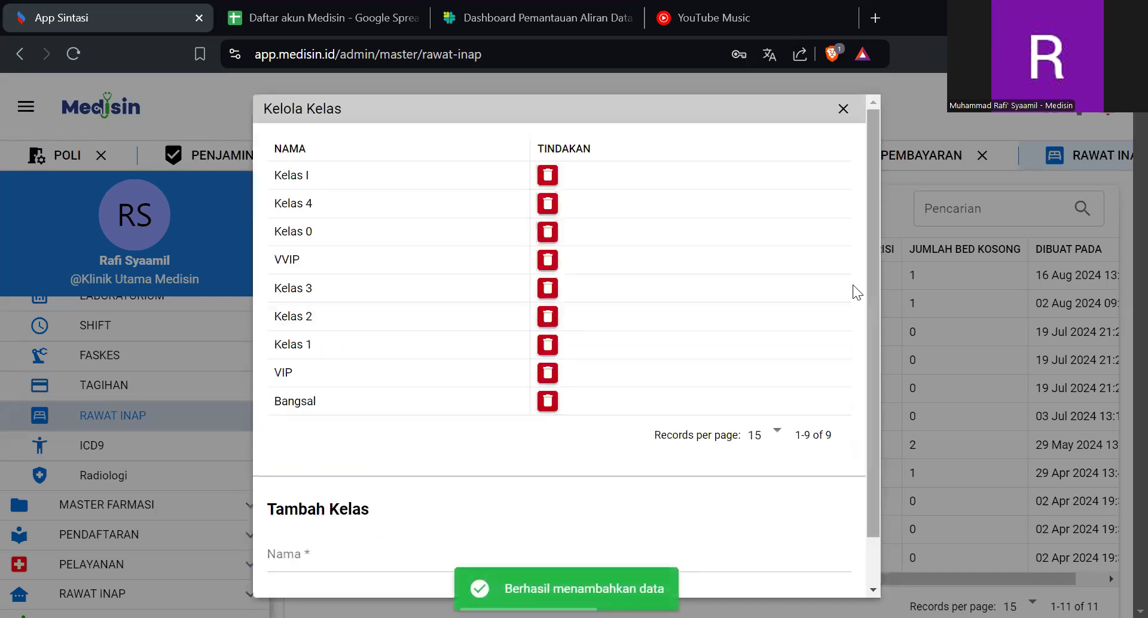
left_click(843, 109)
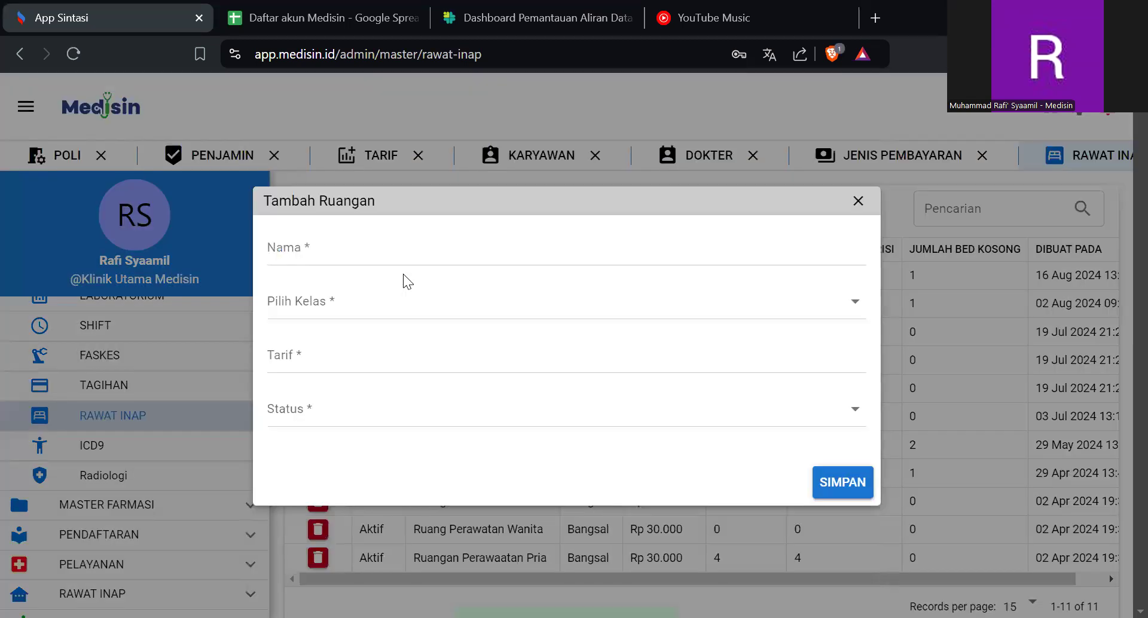
- Start a new inpatient room named Ruangan I and assign it to the class Kelas I
left_click(435, 246)
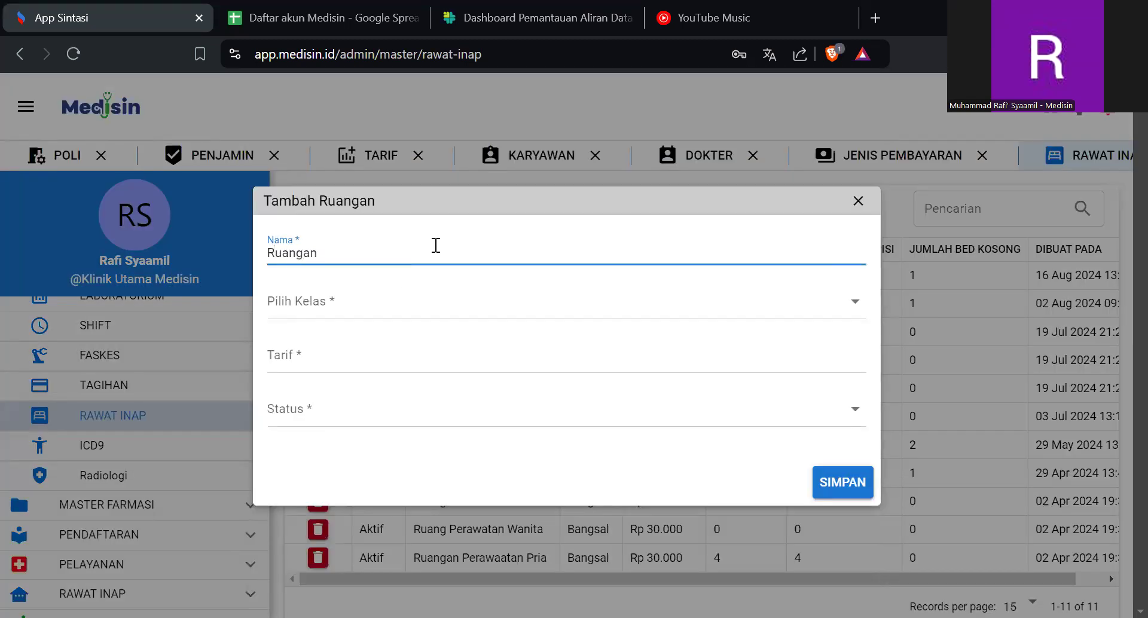
key("Tab")
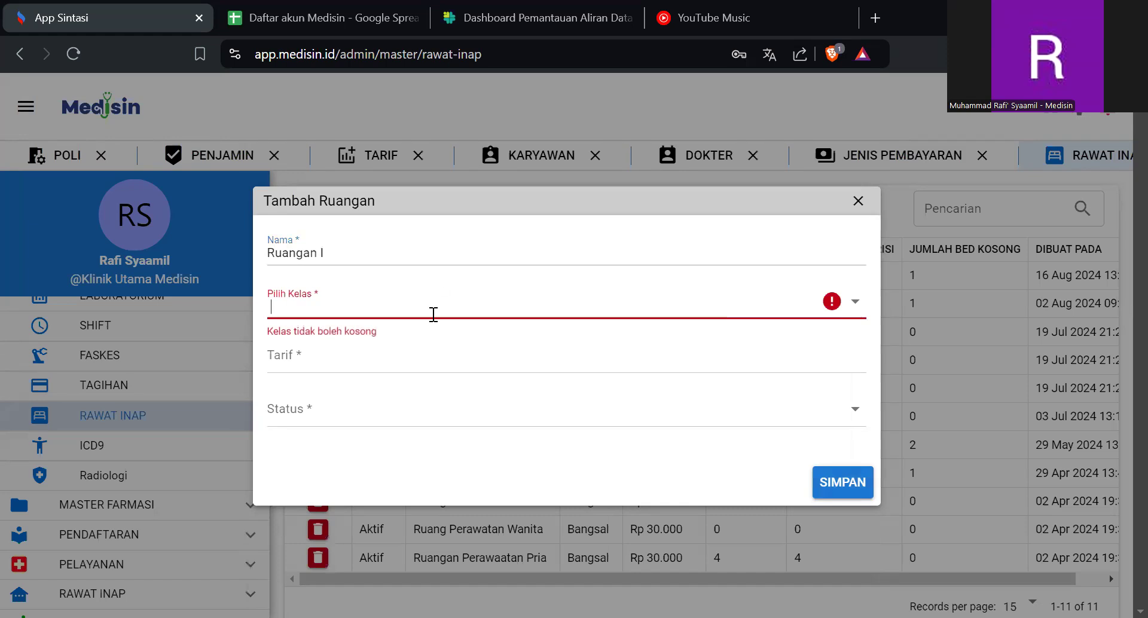
left_click(434, 313)
scroll(401, 463, "down", 3)
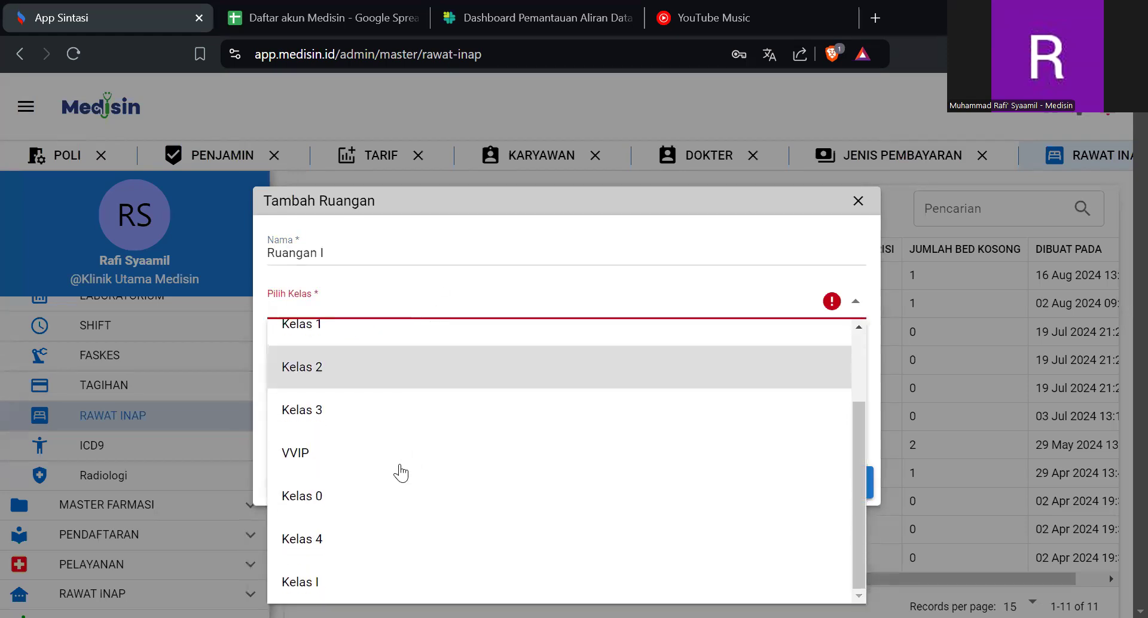
left_click(361, 586)
- Set the room's tariff to Rp 100.000 and its status to Aktif, and save the room
left_click(404, 342)
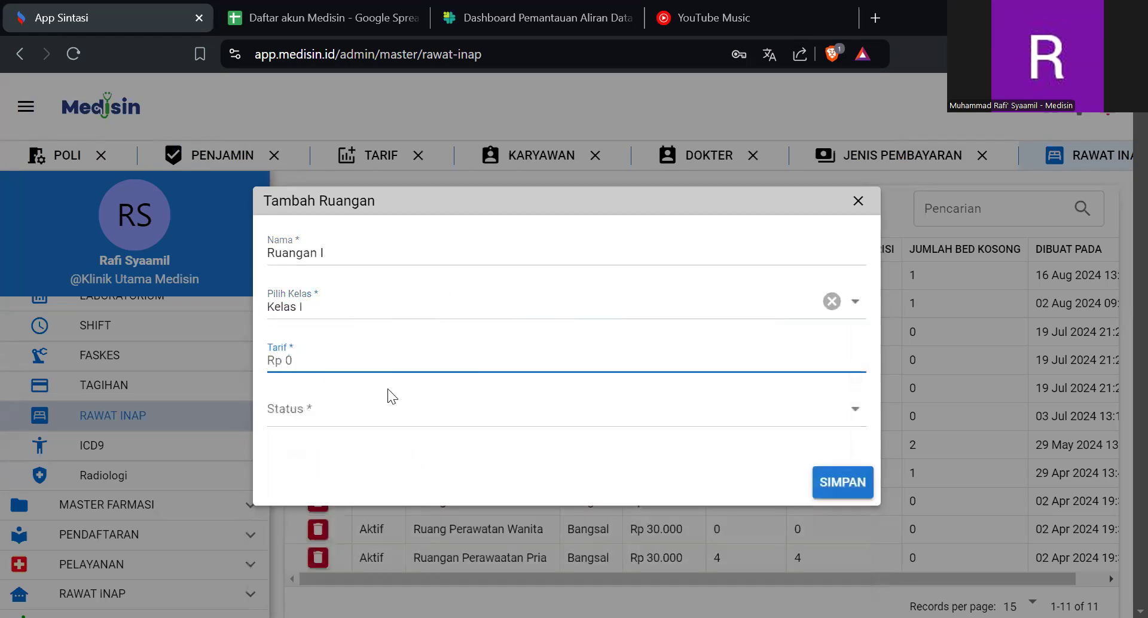
type("10")
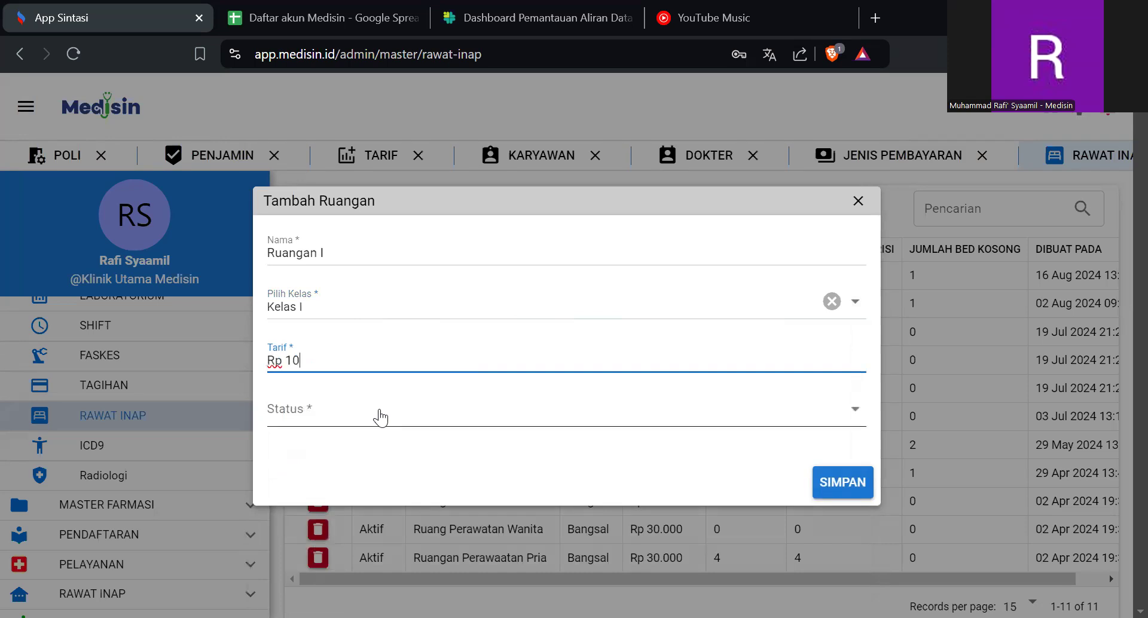
type("0.000")
left_click(419, 416)
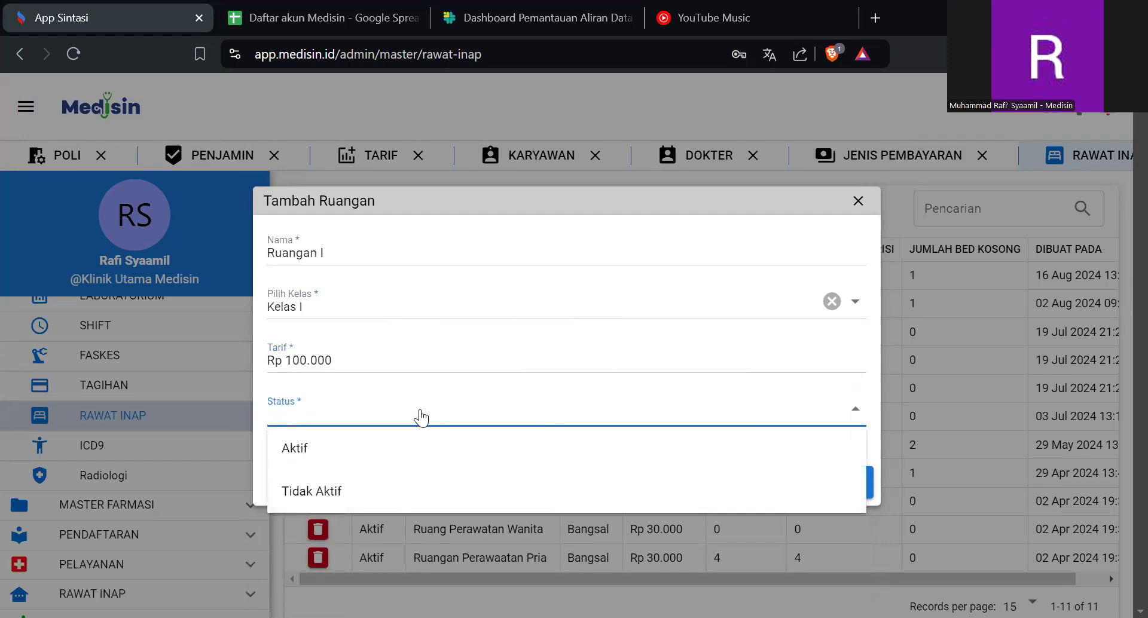
left_click(386, 460)
left_click(431, 413)
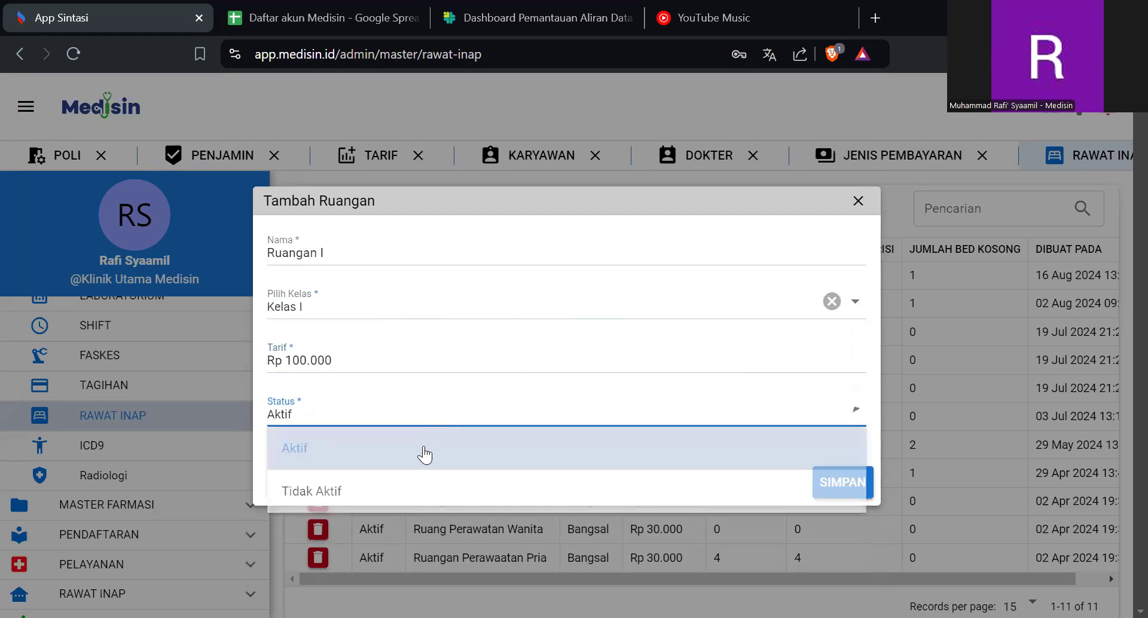
left_click(441, 455)
left_click(832, 484)
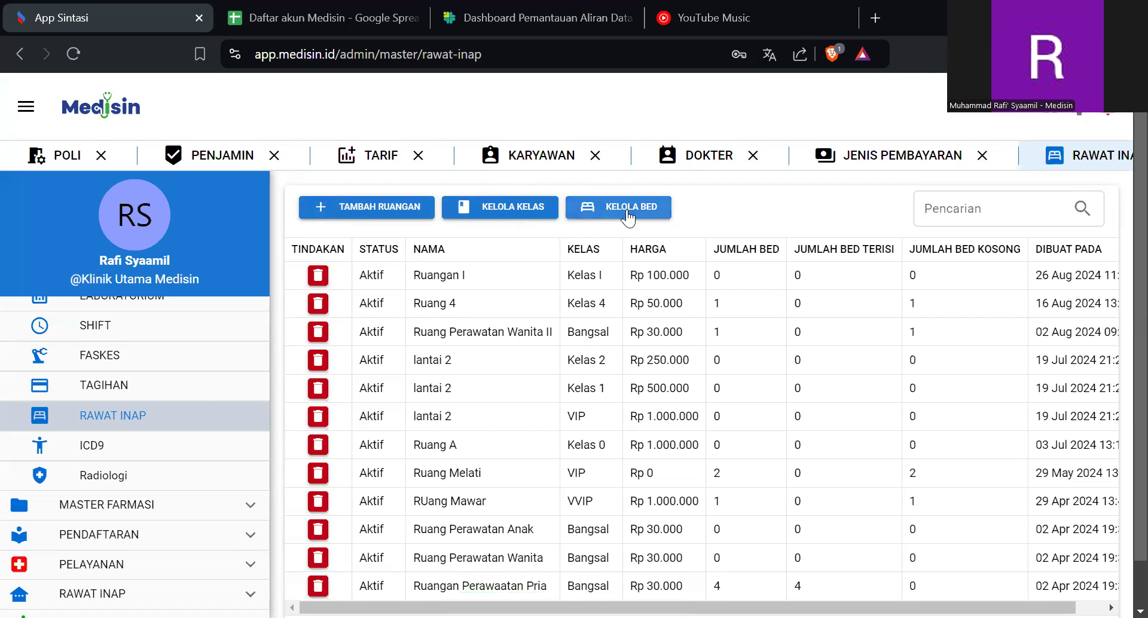
- Begin a new bed entry with the code RB I and the name Bed I
left_click(629, 217)
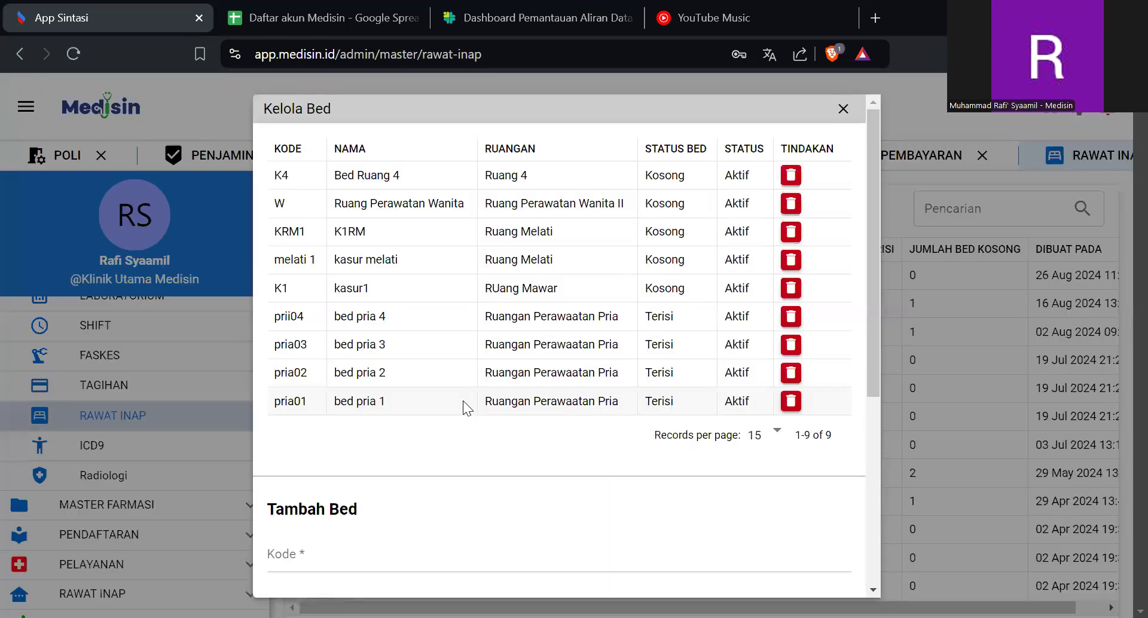
scroll(466, 408, "down", 5)
left_click(370, 228)
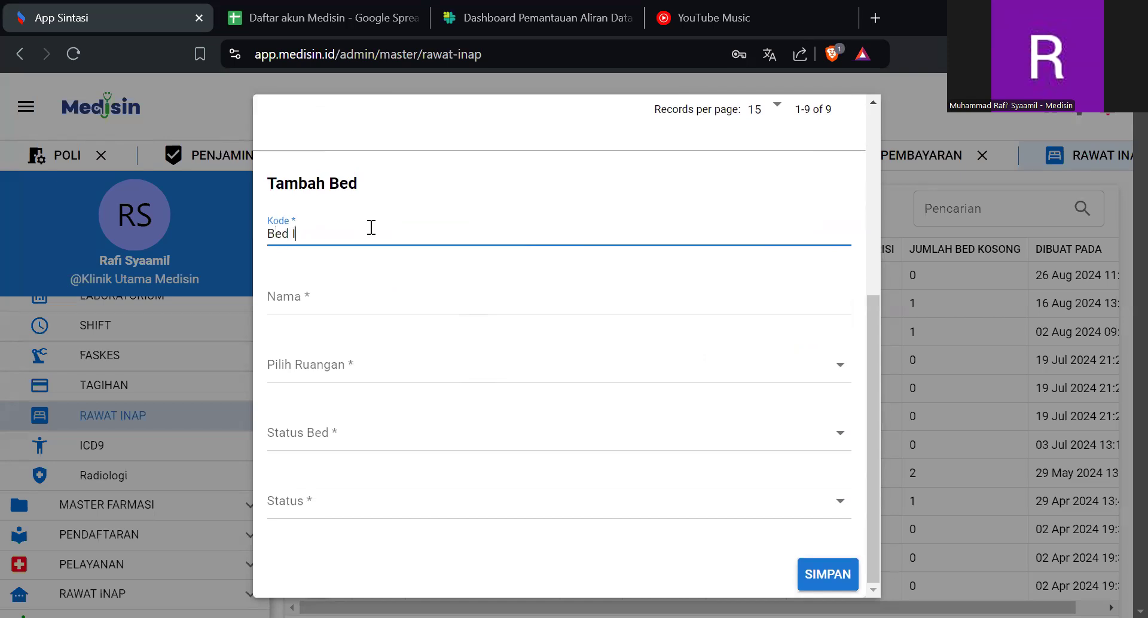
left_click(360, 300)
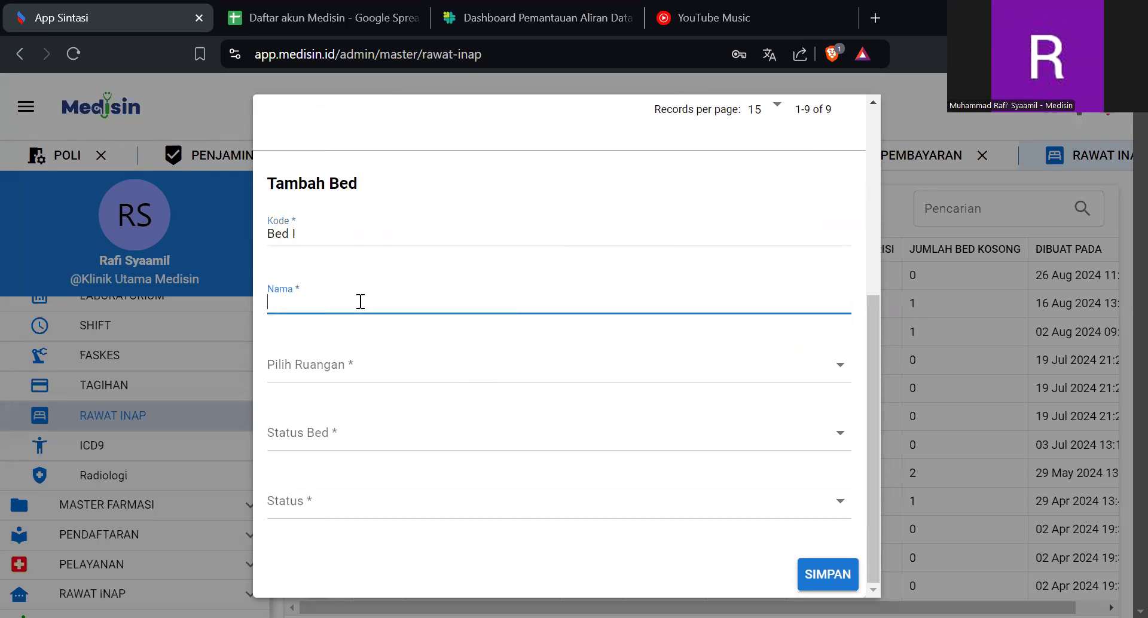
left_click(337, 240)
key("ctrl+a")
type("RB")
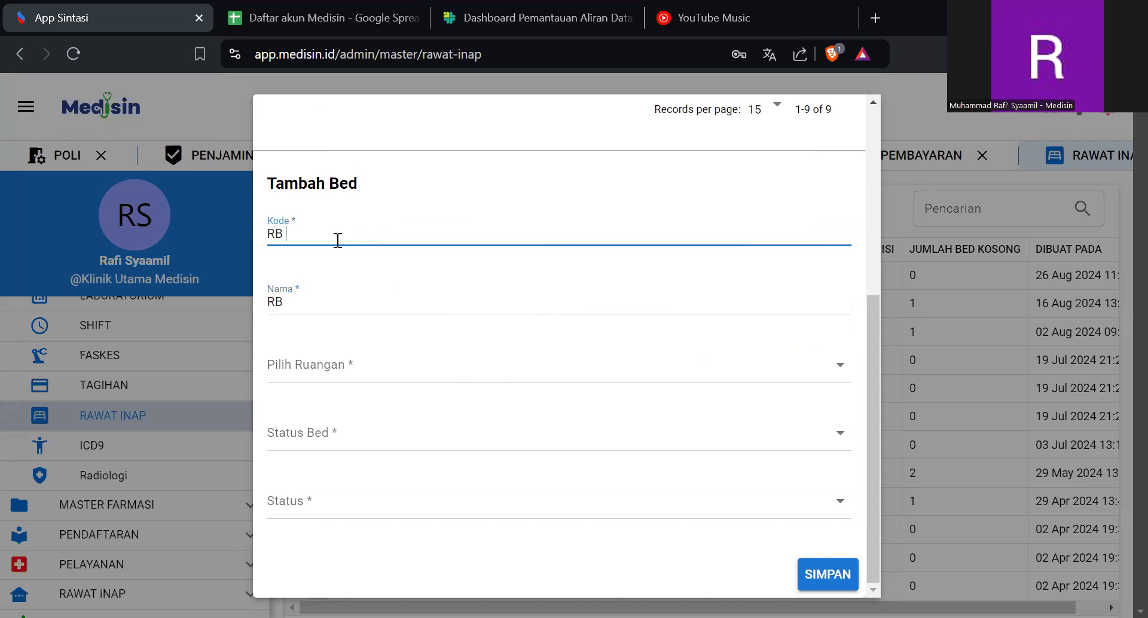
left_click(315, 306)
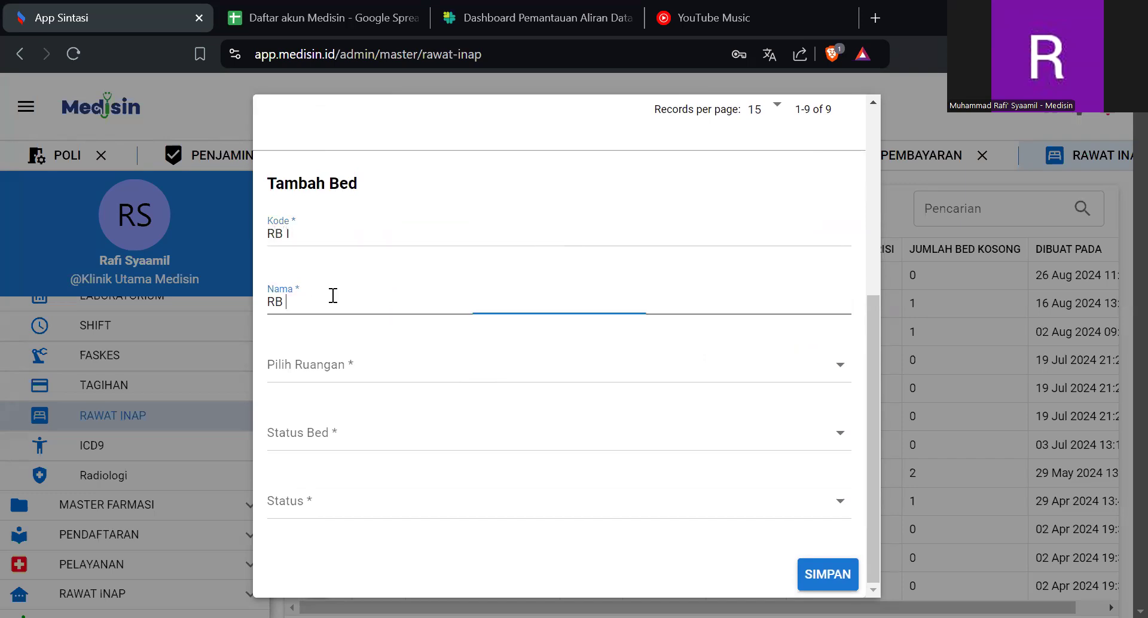
key("BackSpace")
key("BackSpace")
type("Bed ")
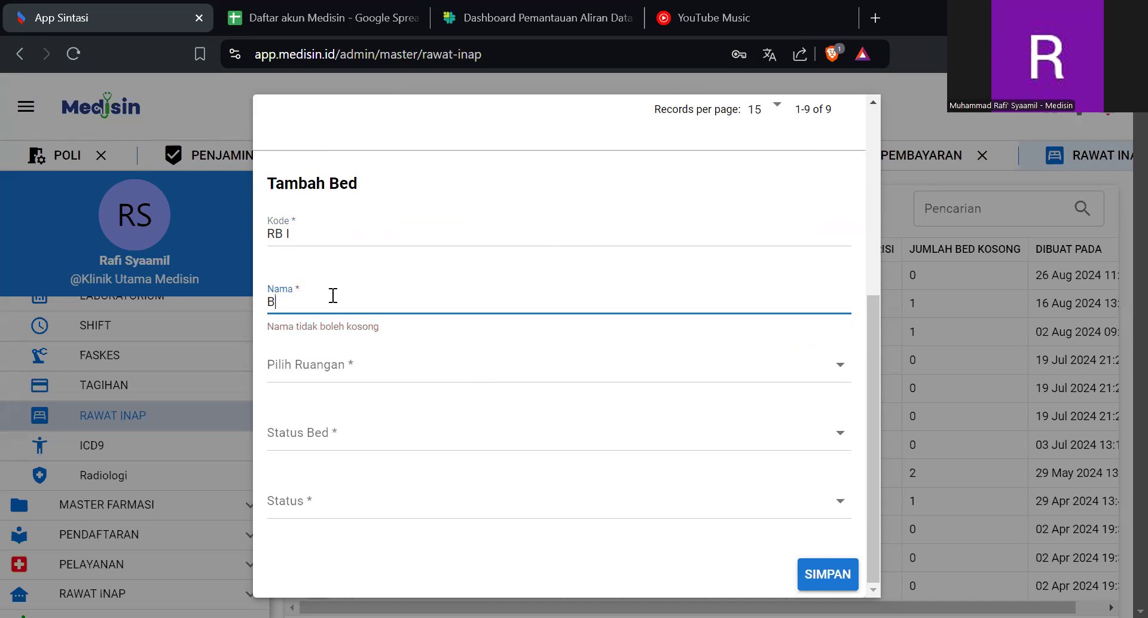
type("I")
- Try to save the bed with room Ruangan I, bed status Kosong and status Aktif, then close the bed manager
left_click(323, 370)
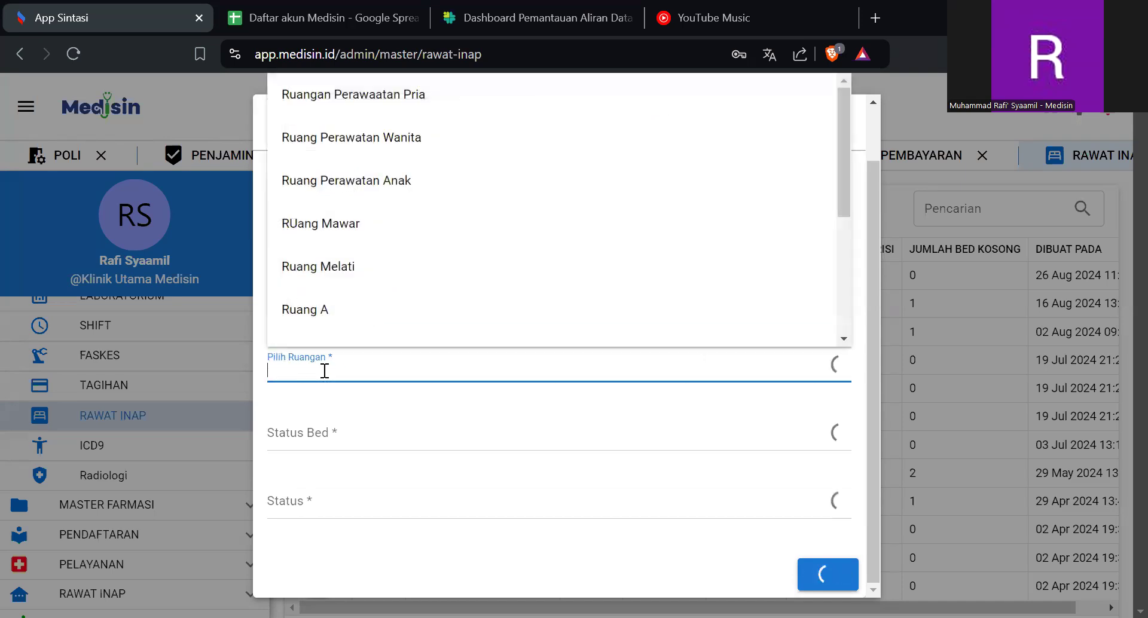
scroll(364, 247, "down", 5)
left_click(346, 322)
left_click(326, 442)
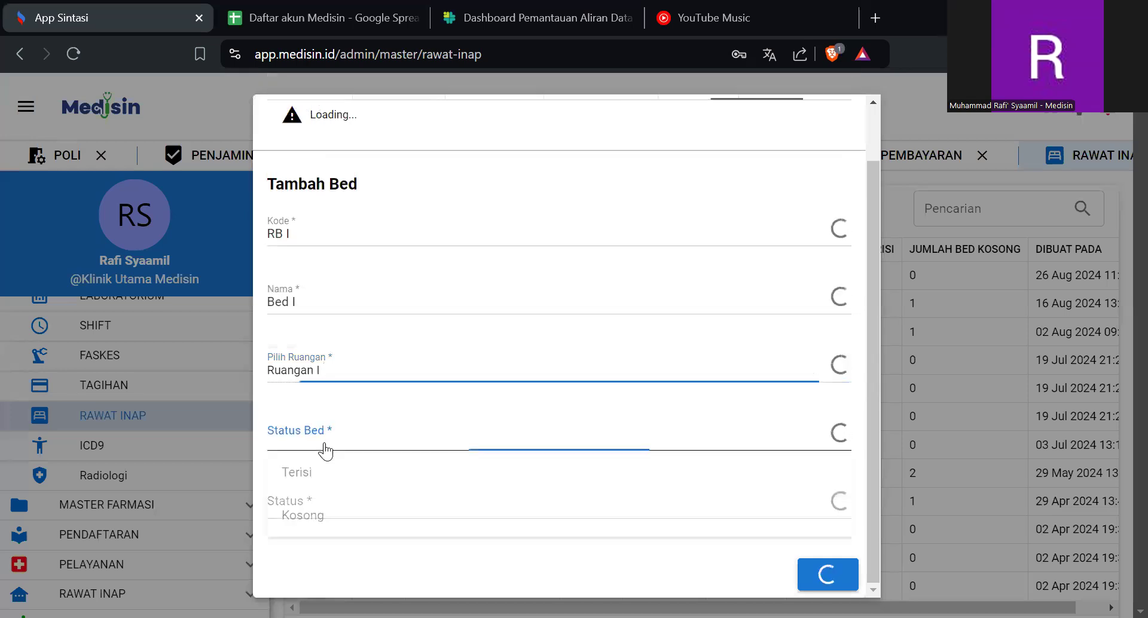
left_click(320, 514)
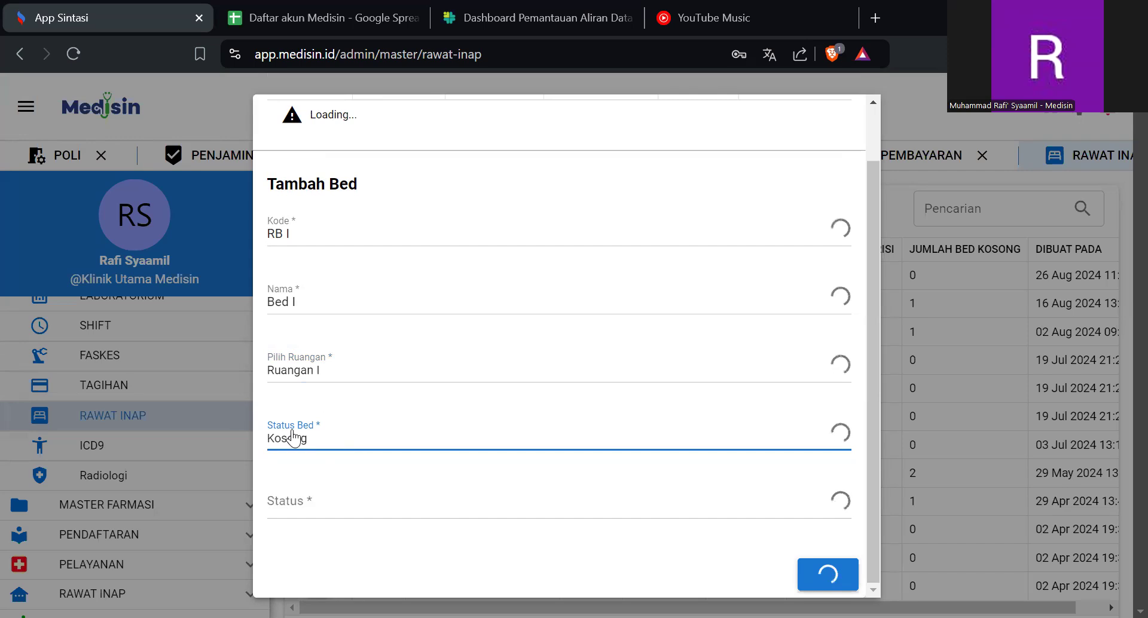
left_click(297, 516)
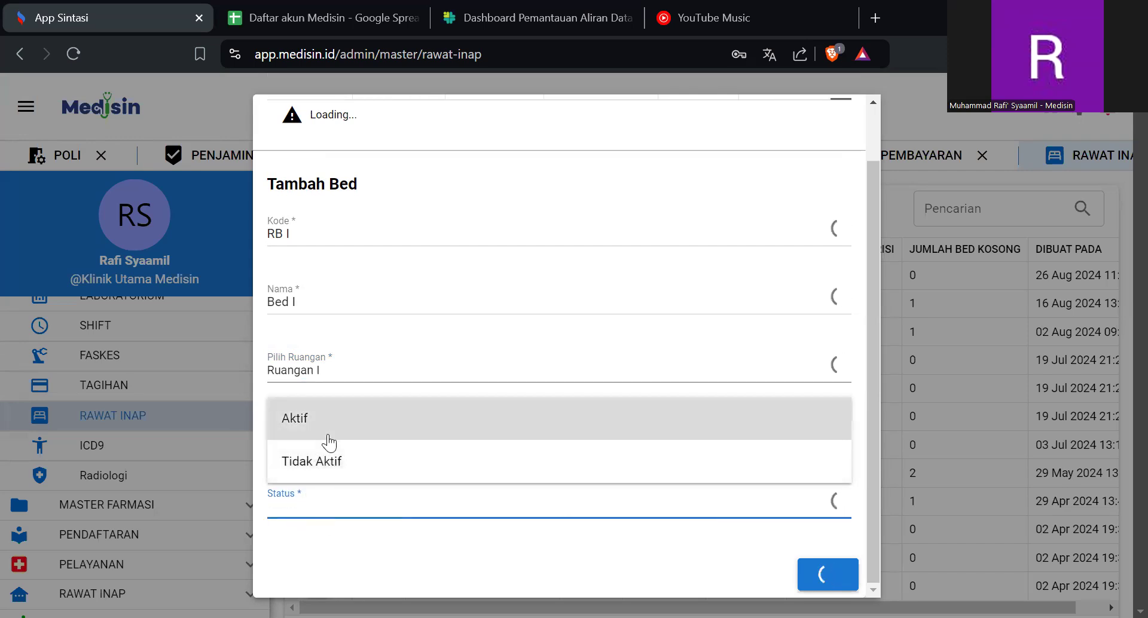
left_click(328, 426)
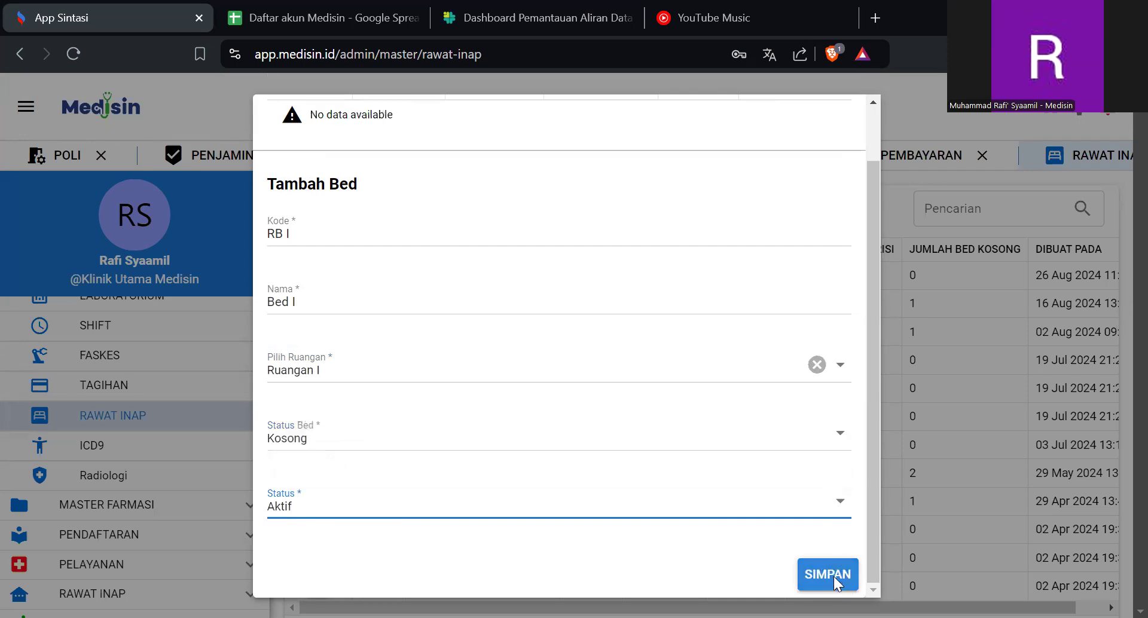
left_click(831, 577)
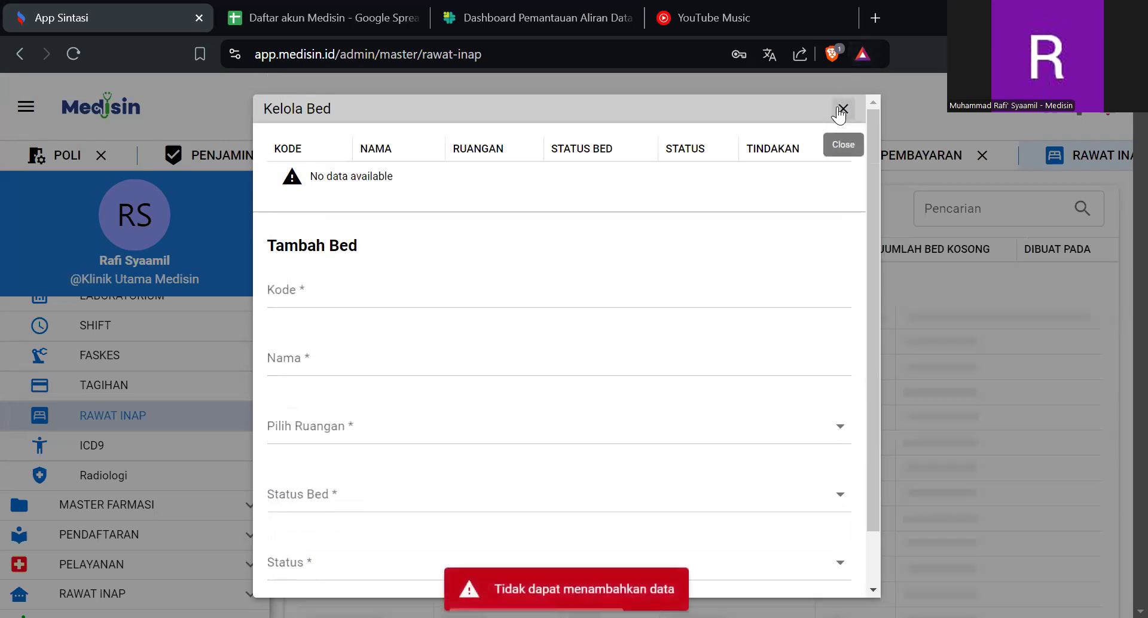
left_click(842, 109)
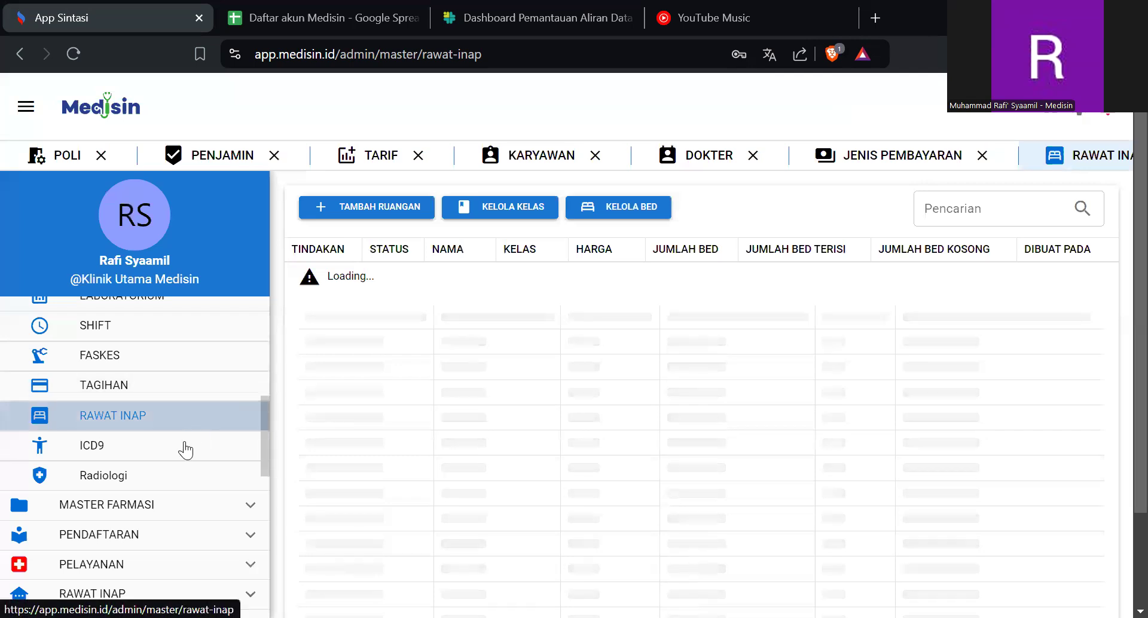
- Open the Tambah Produk Farmasi form from Master Farmasi, reloading the application when the page stays blank
scroll(185, 449, "up", 6)
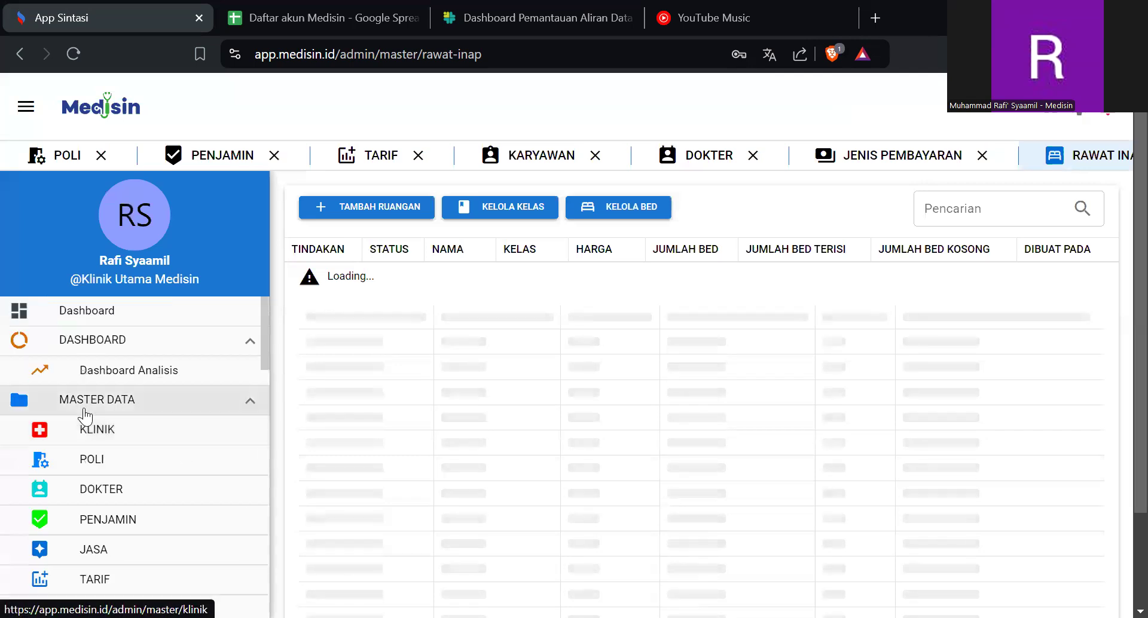
left_click(97, 400)
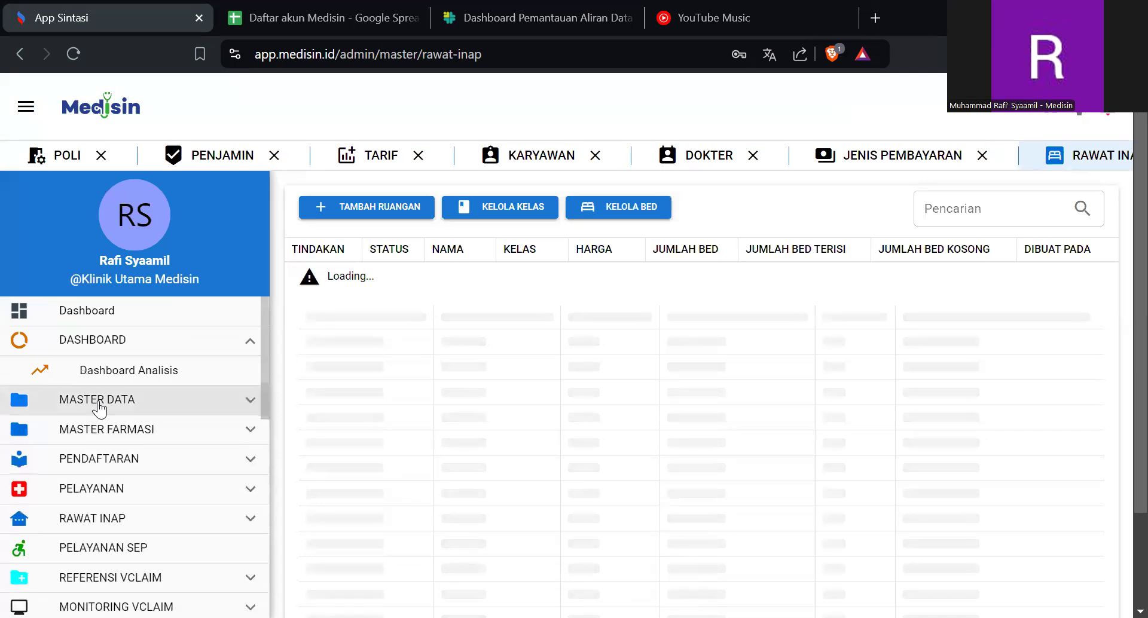
left_click(115, 432)
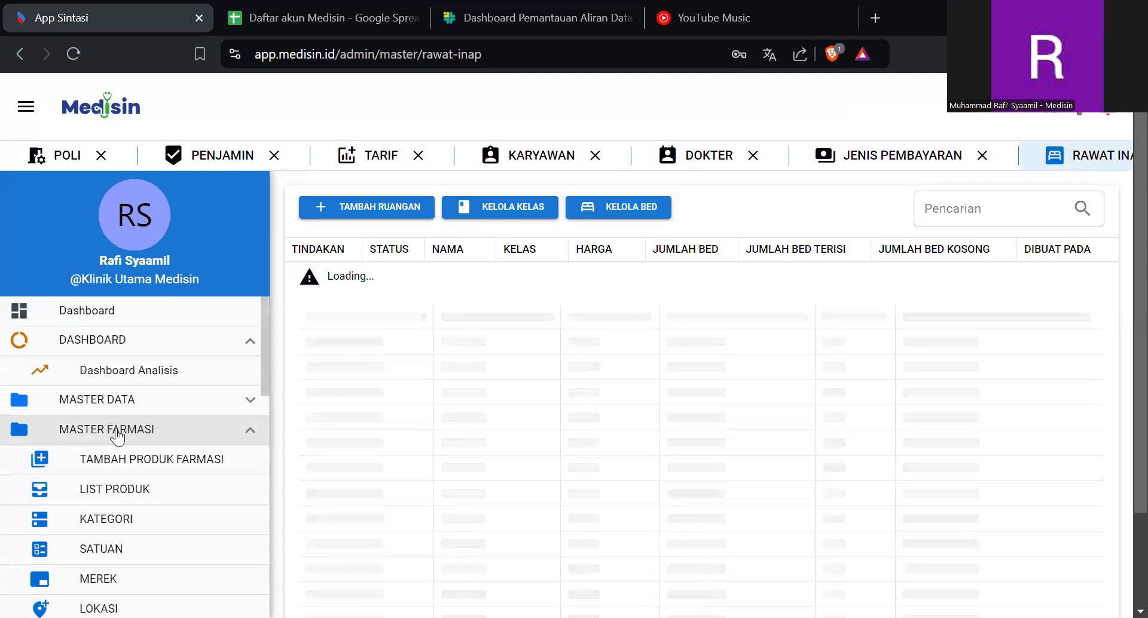
left_click(120, 459)
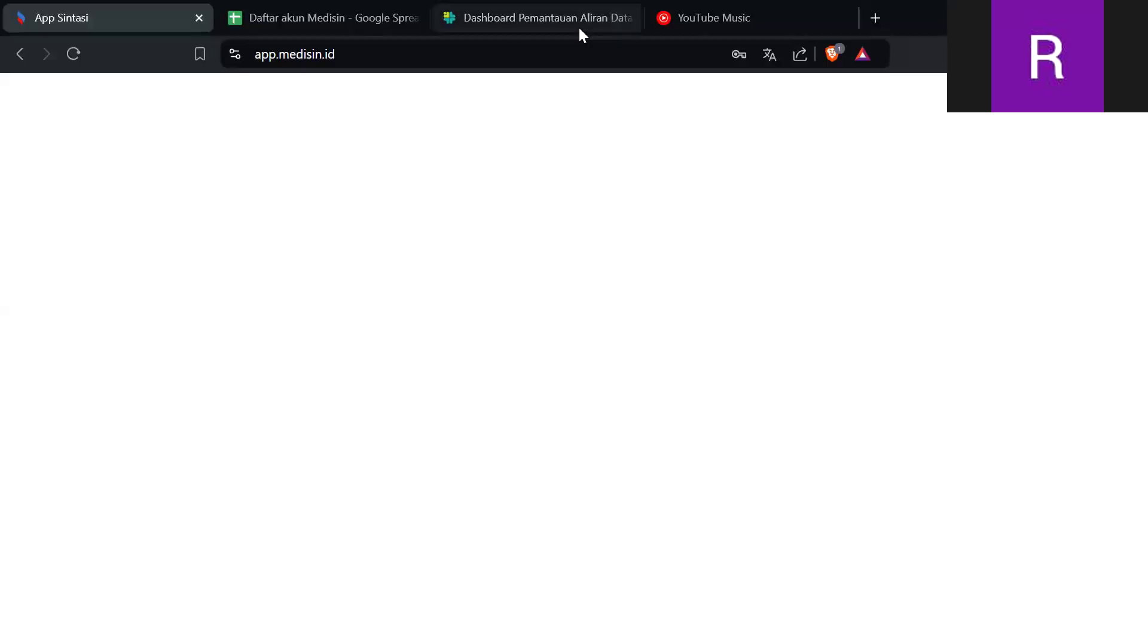
key("F5")
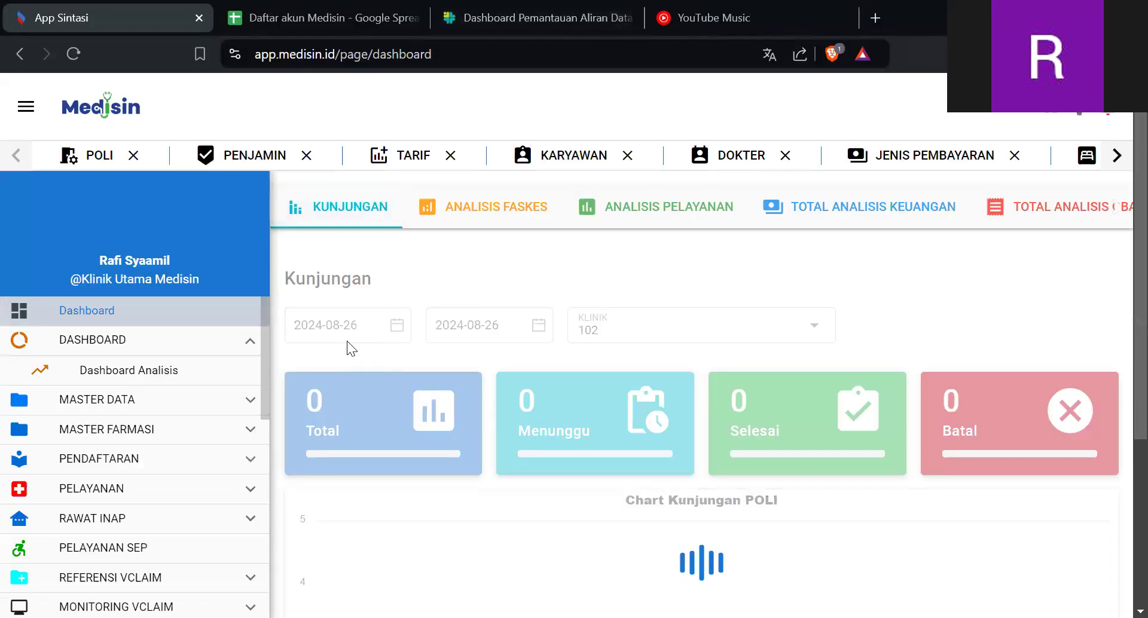
left_click(179, 438)
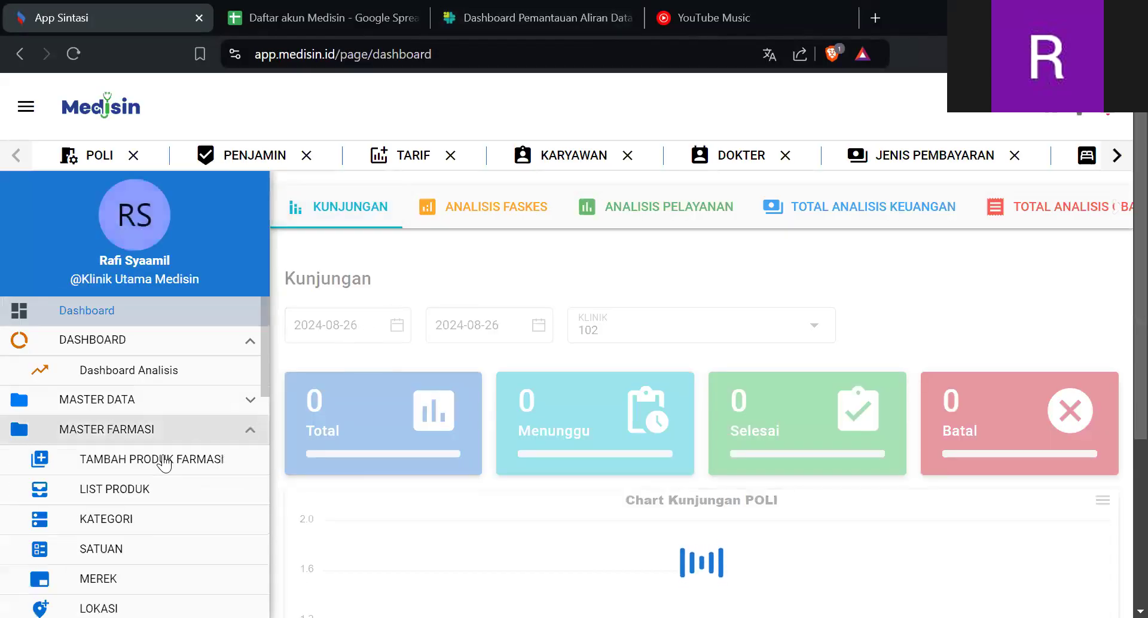
left_click(167, 470)
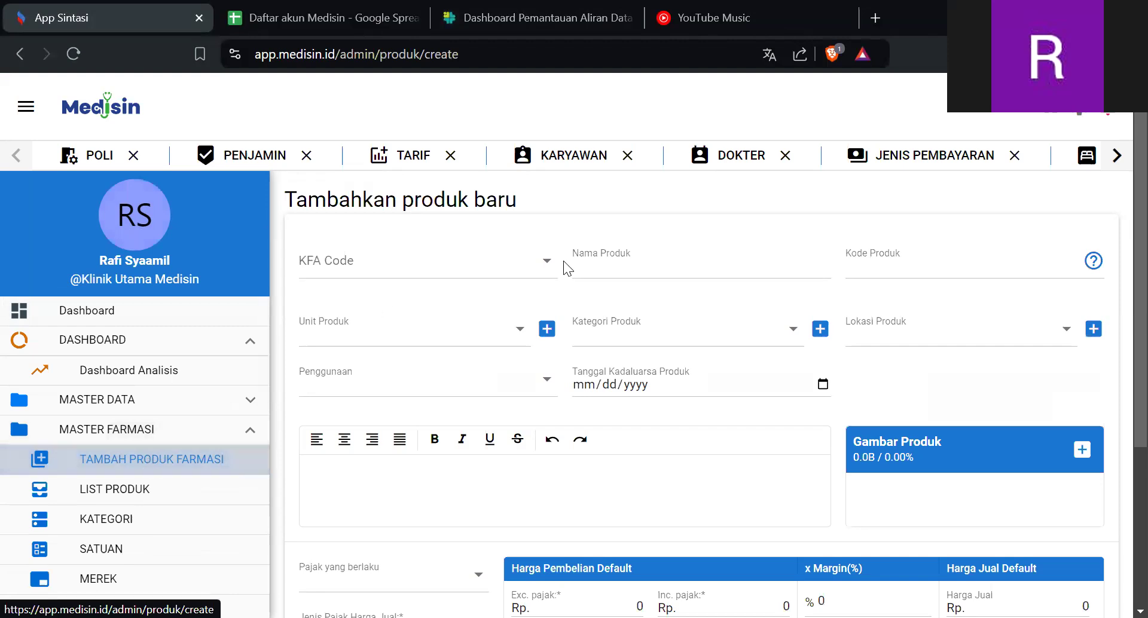
- Examine the new product form's fields, including KFA Code, name, code, unit, category, location, usage, expiry date, description and image
left_click(529, 257)
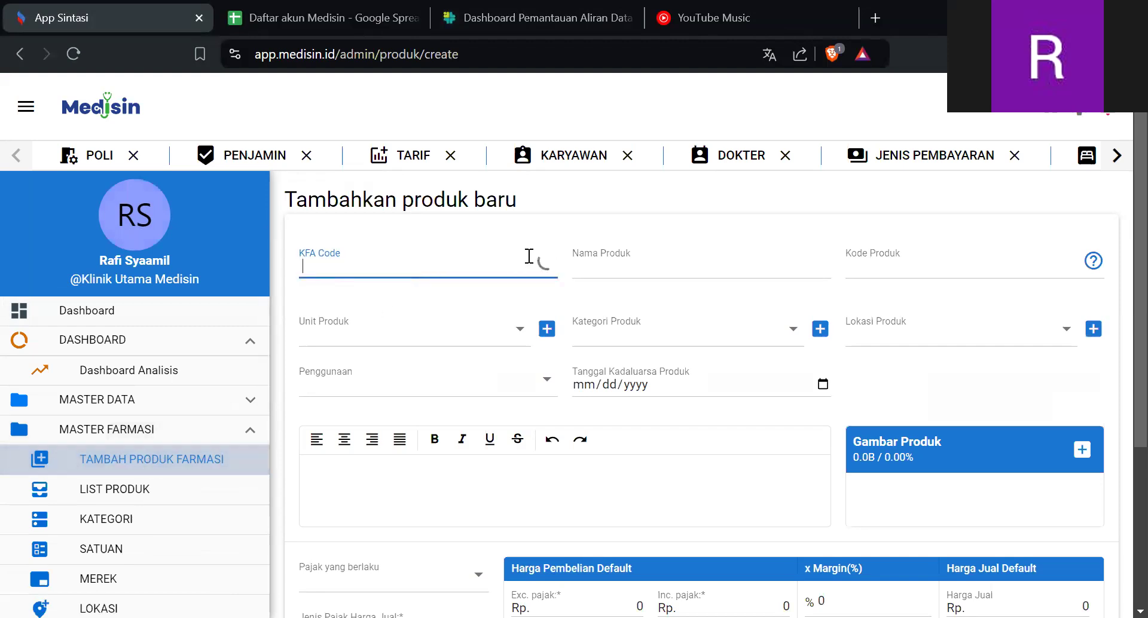
left_click(666, 257)
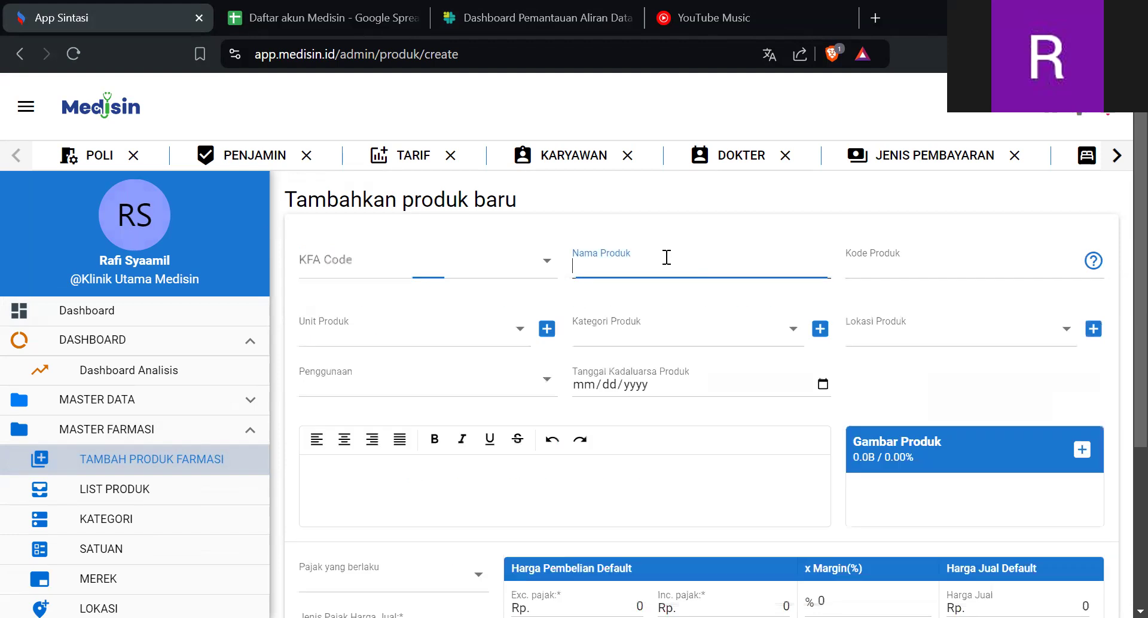
left_click(874, 272)
left_click(464, 329)
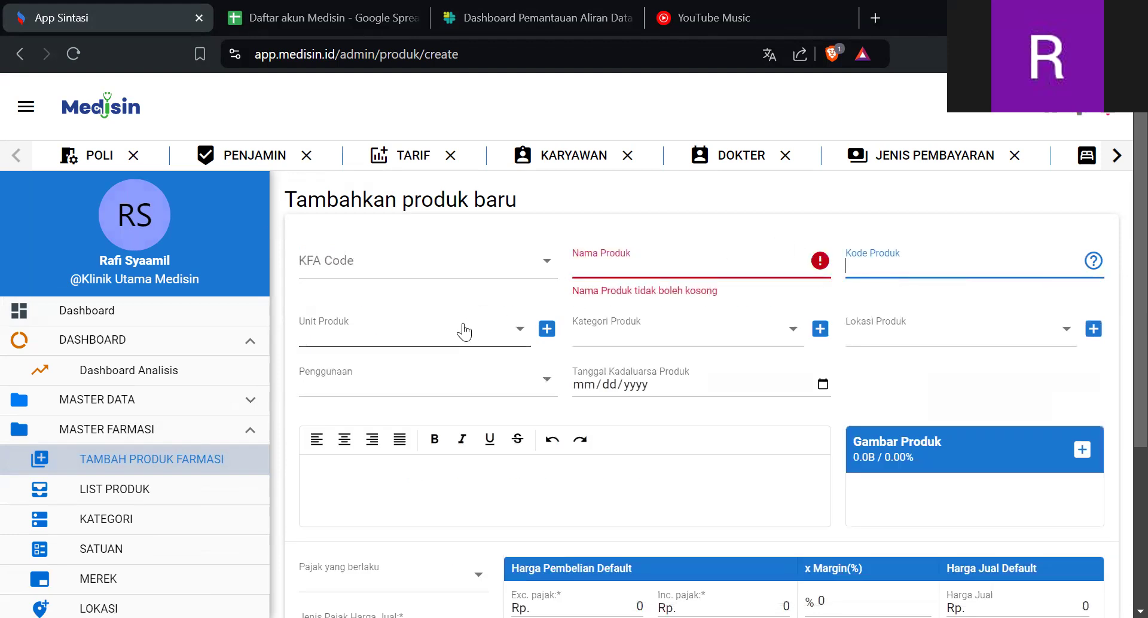
left_click(670, 335)
left_click(904, 345)
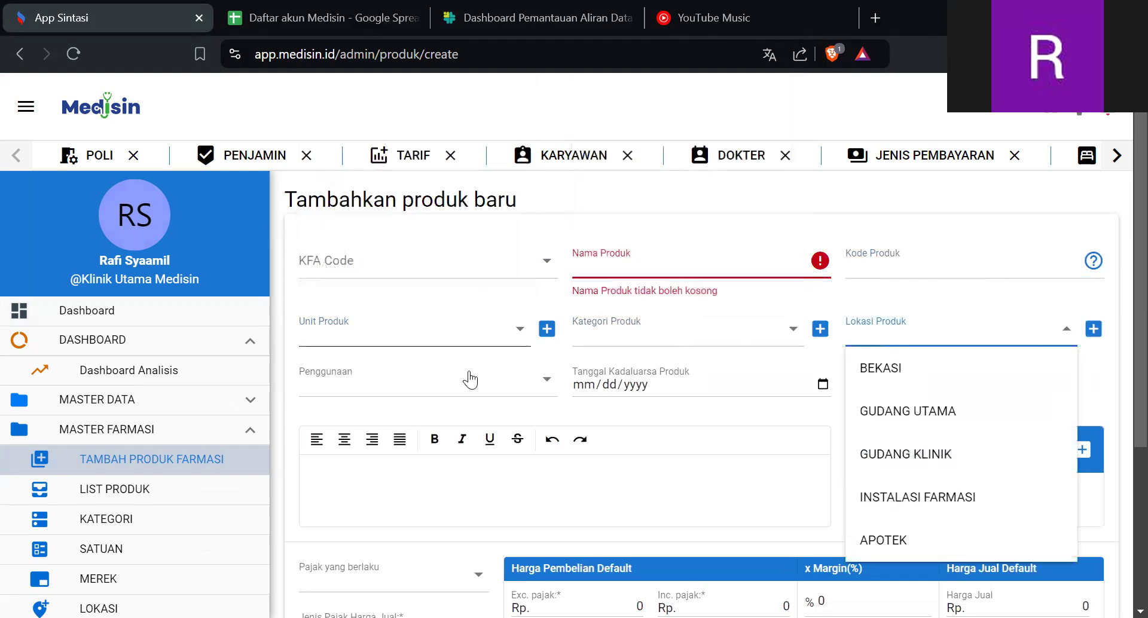
left_click(445, 388)
left_click(672, 381)
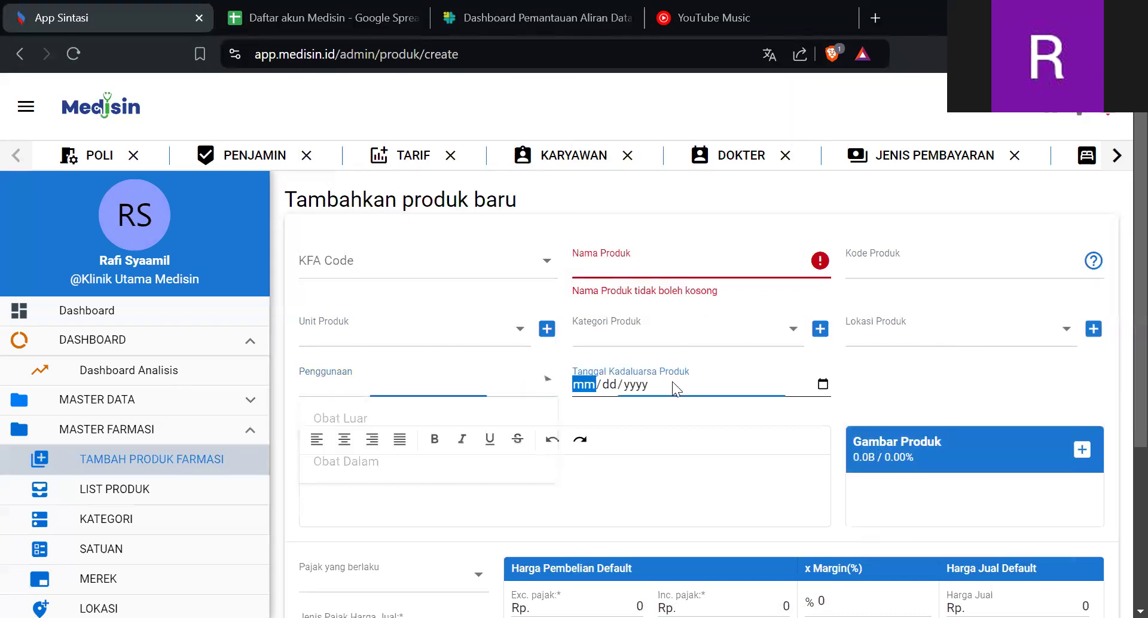
scroll(896, 375, "down", 3)
scroll(896, 375, "up", 4)
left_click(604, 479)
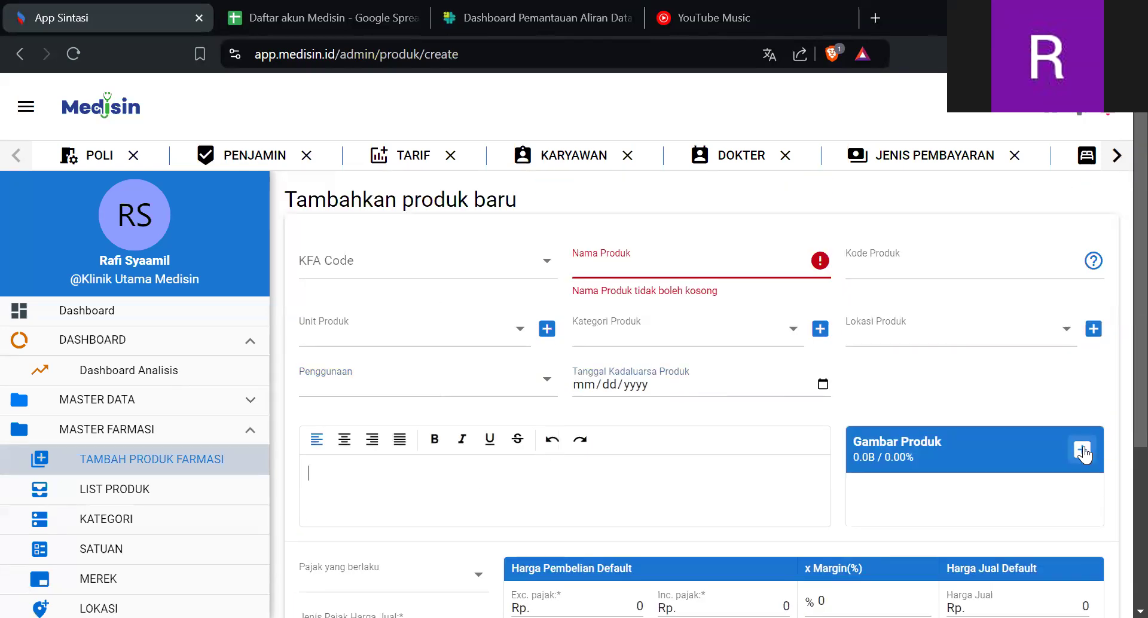
scroll(1083, 449, "down", 8)
scroll(921, 419, "up", 4)
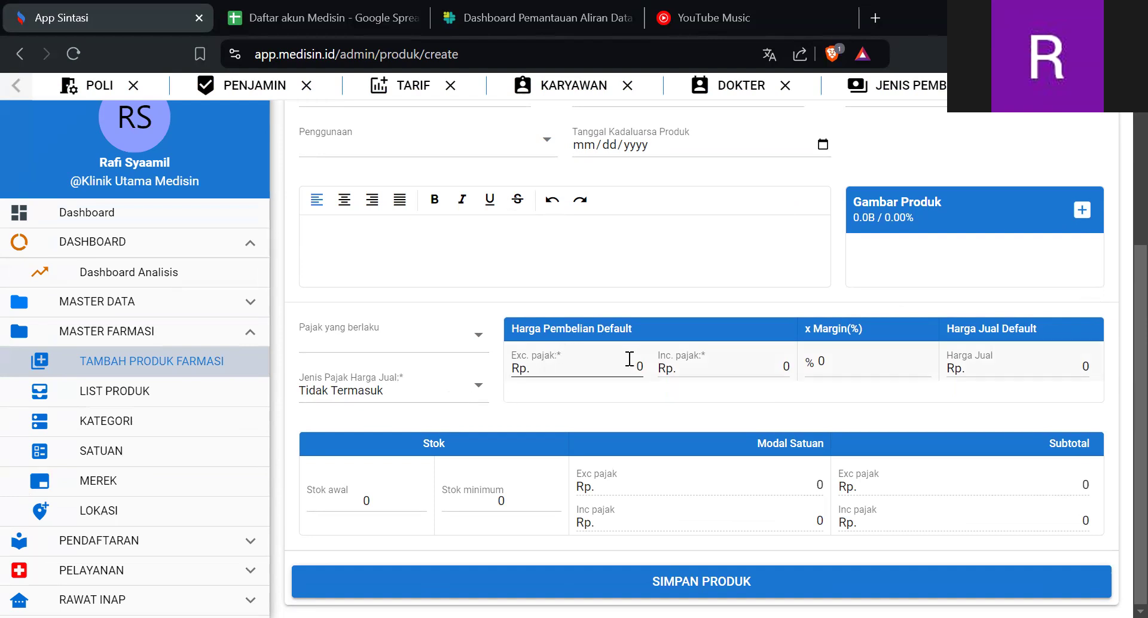
- Set the product's default purchase price excluding tax to Rp 1
left_click(587, 365)
key("Delete")
type("1")
- Set the product's initial stock to 100 and its minimum stock to 5
left_click(388, 505)
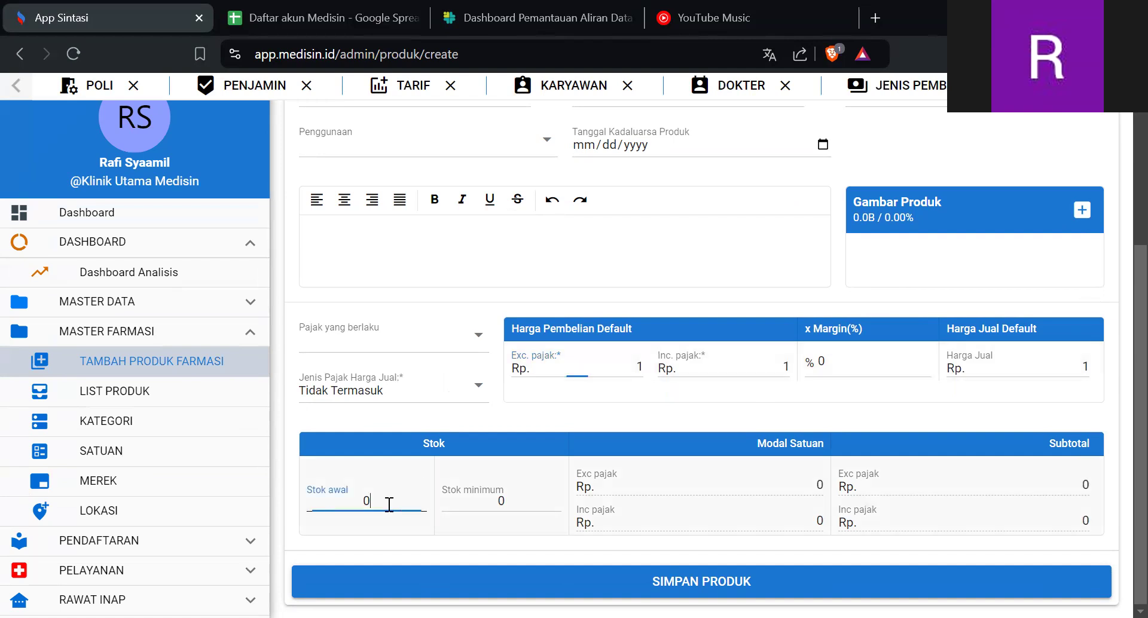
key("BackSpace")
type("100")
key("BackSpace")
key("BackSpace")
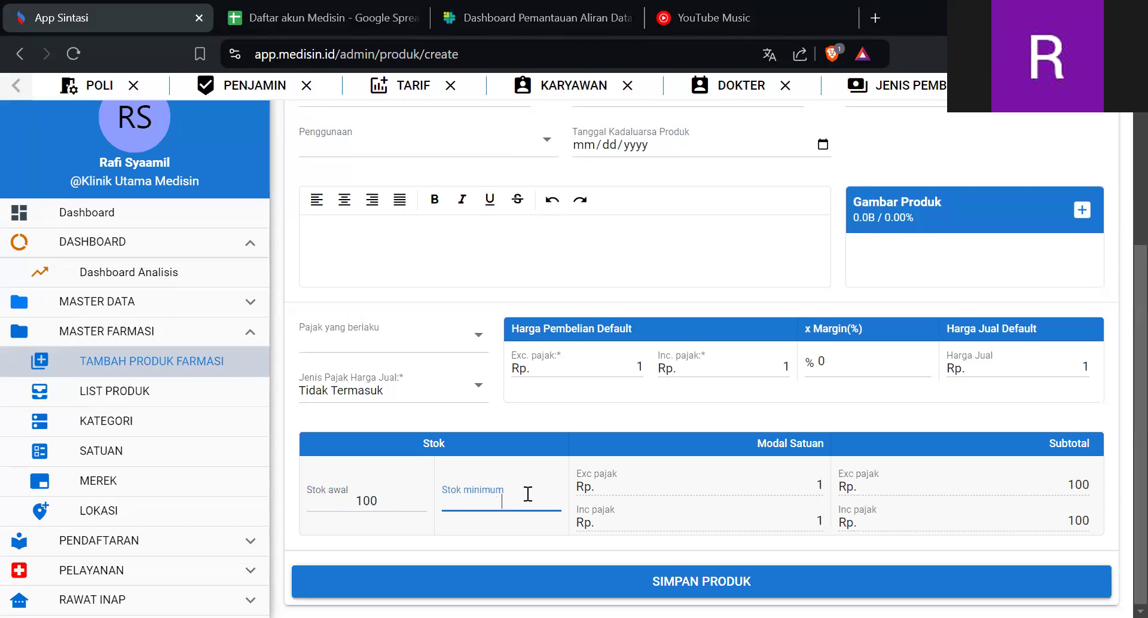
type("5")
scroll(705, 412, "up", 5)
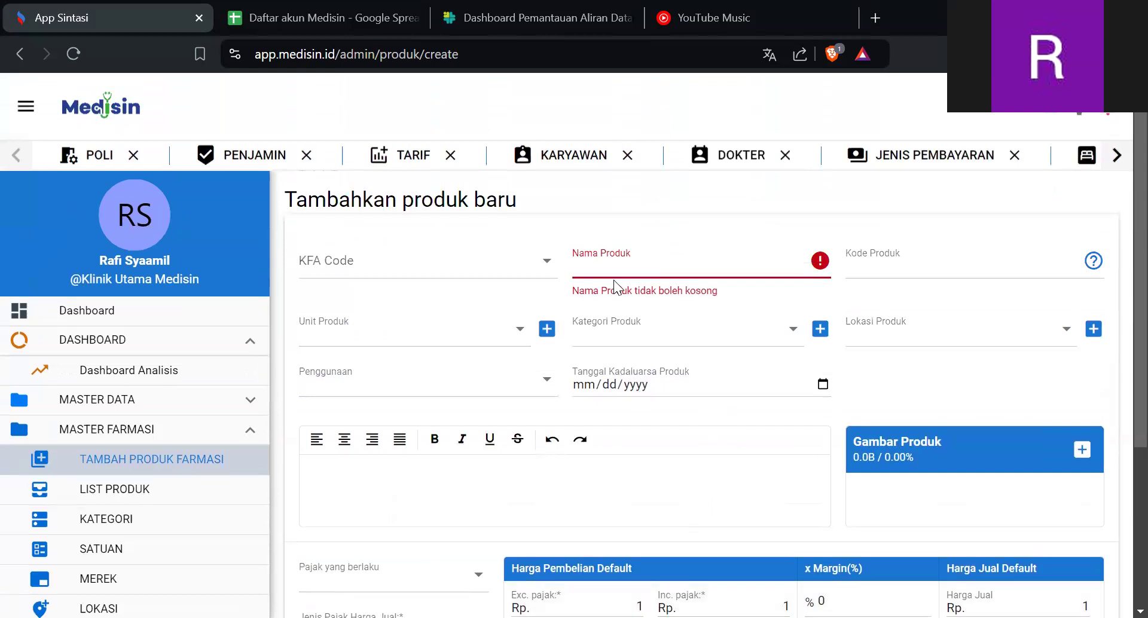
scroll(616, 287, "down", 4)
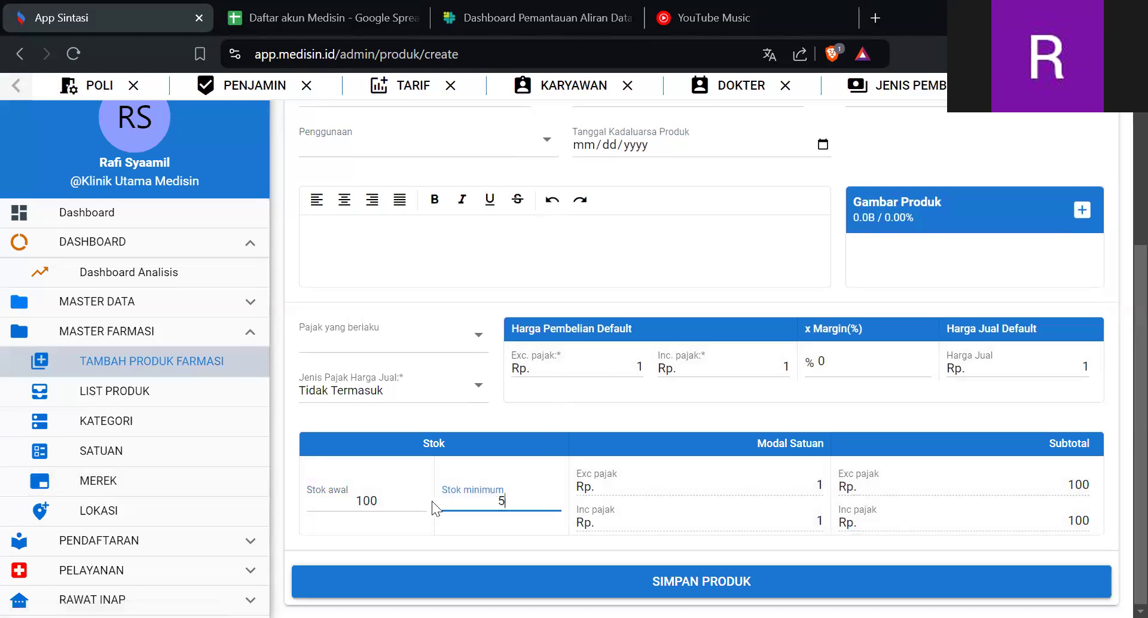
- View the pharmacy product list under Master Farmasi and return to the main Dashboard
left_click(186, 404)
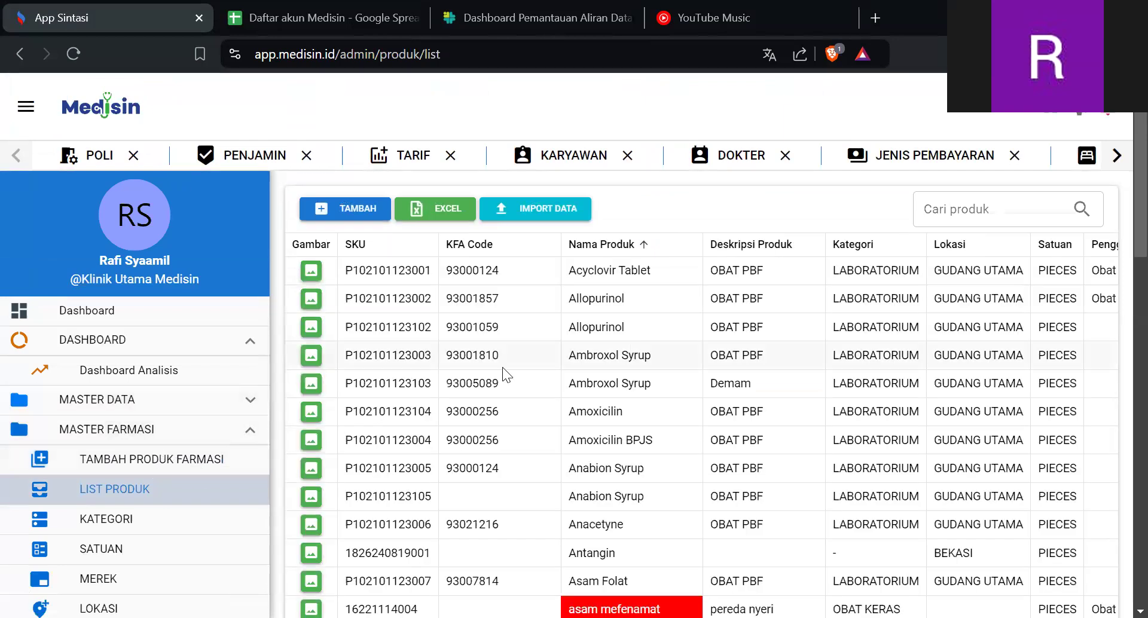
left_click(235, 439)
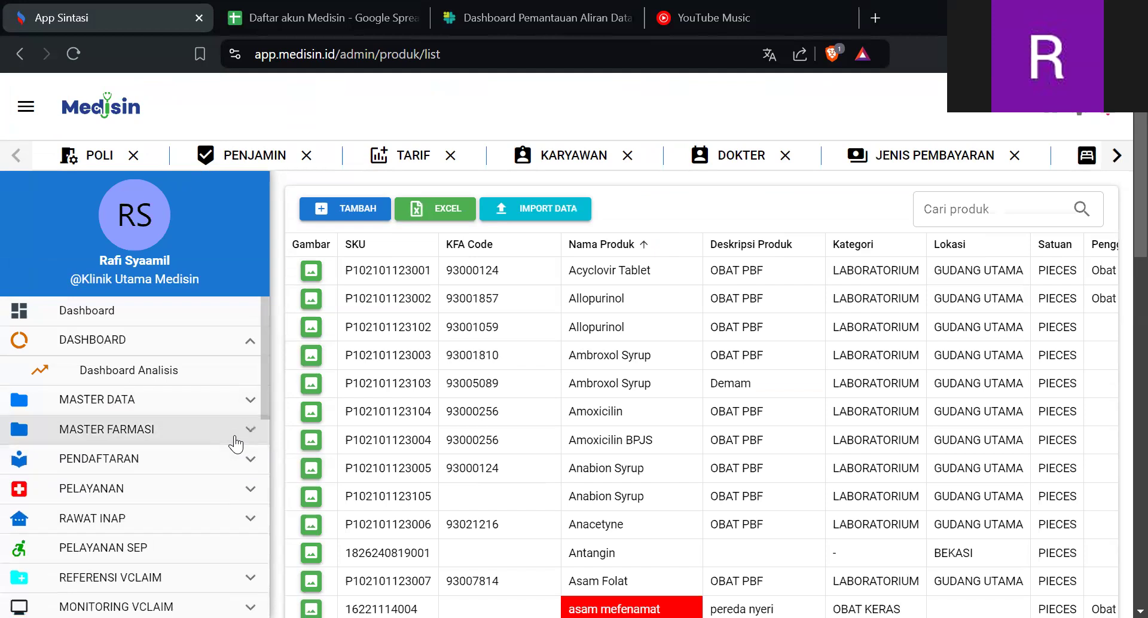
left_click(201, 321)
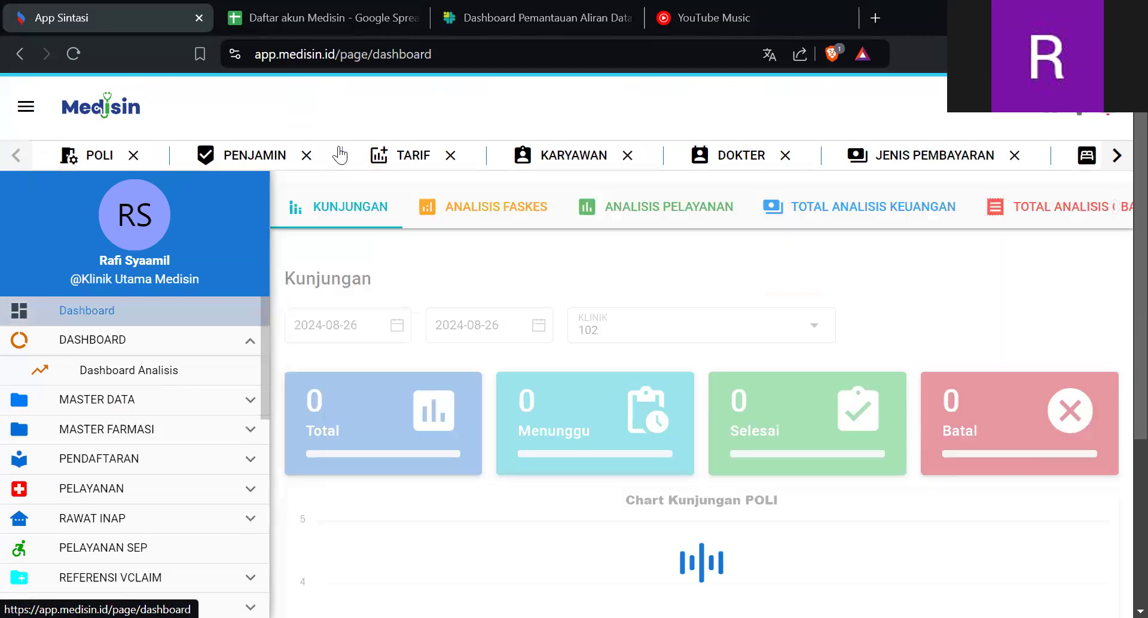